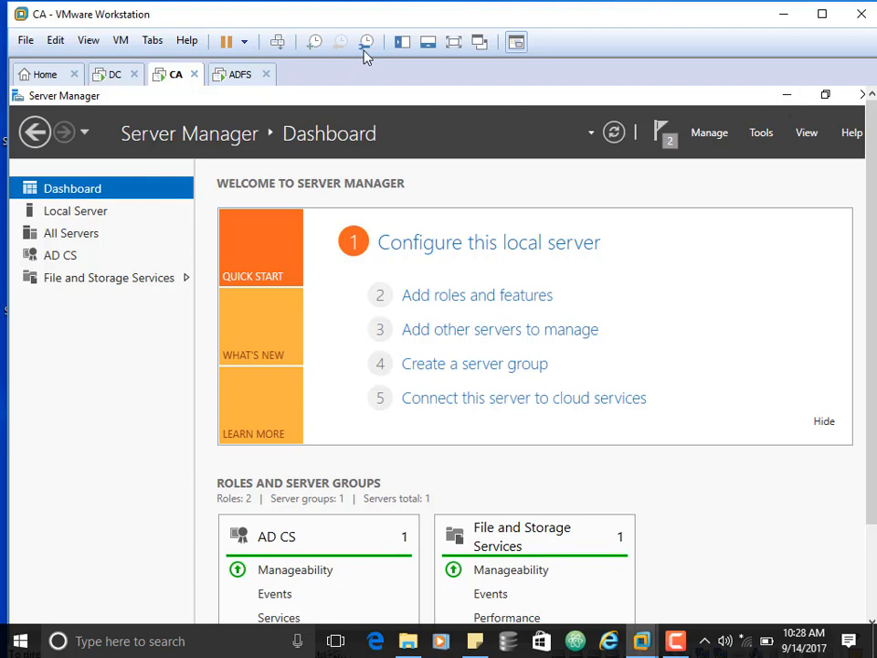
Show the CA virtual machine full screen and open a maximized Certification Authority console from Server Manager
{"action": "left_click", "coordinate": [453, 48]}
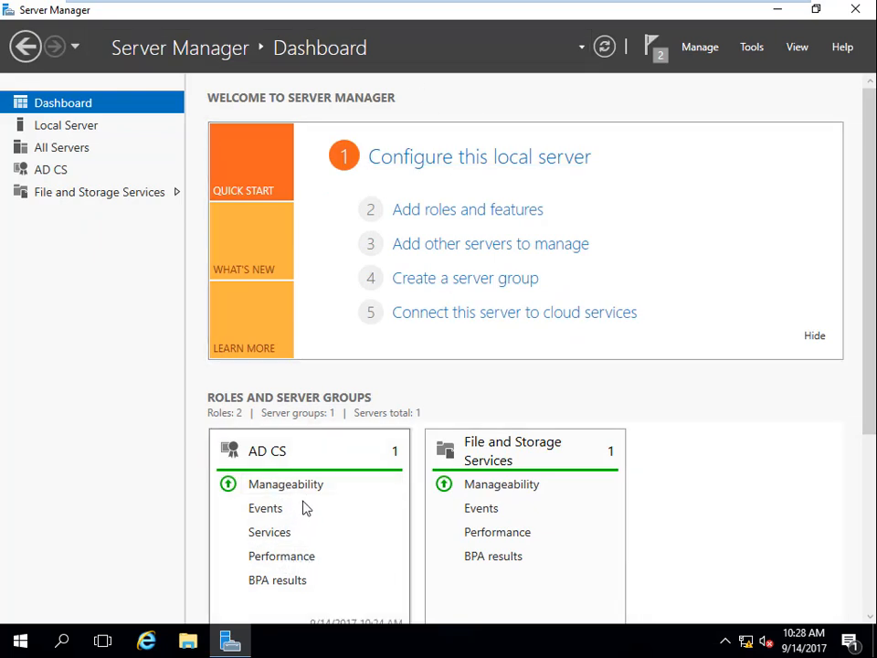
{"action": "left_click", "coordinate": [757, 49]}
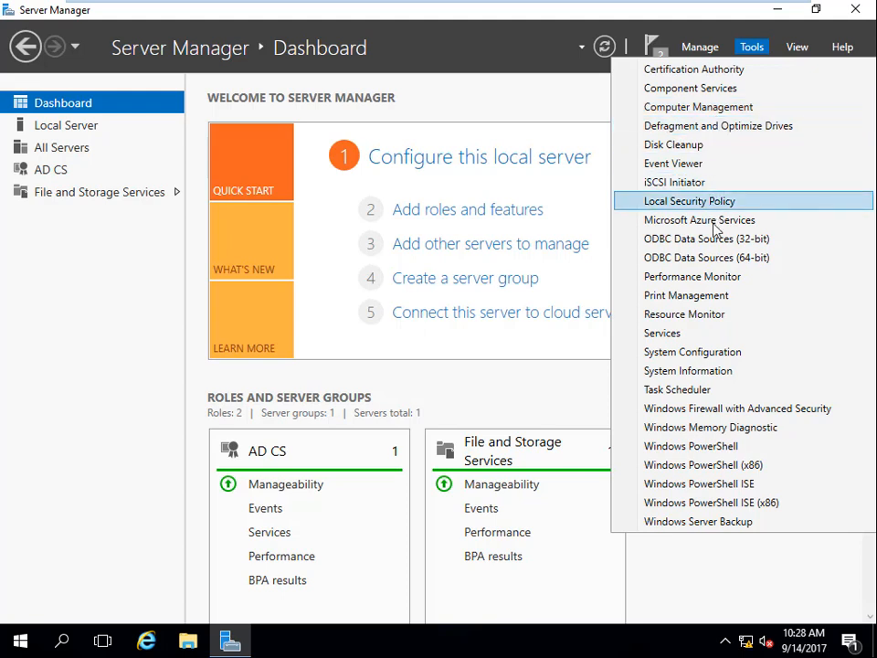
{"action": "left_click", "coordinate": [720, 70]}
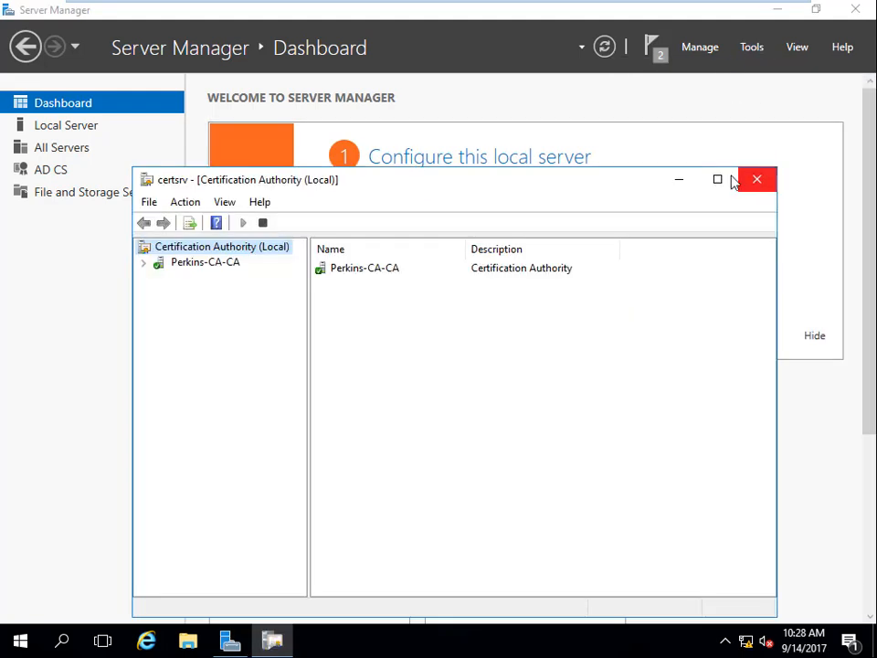
{"action": "left_click", "coordinate": [717, 180]}
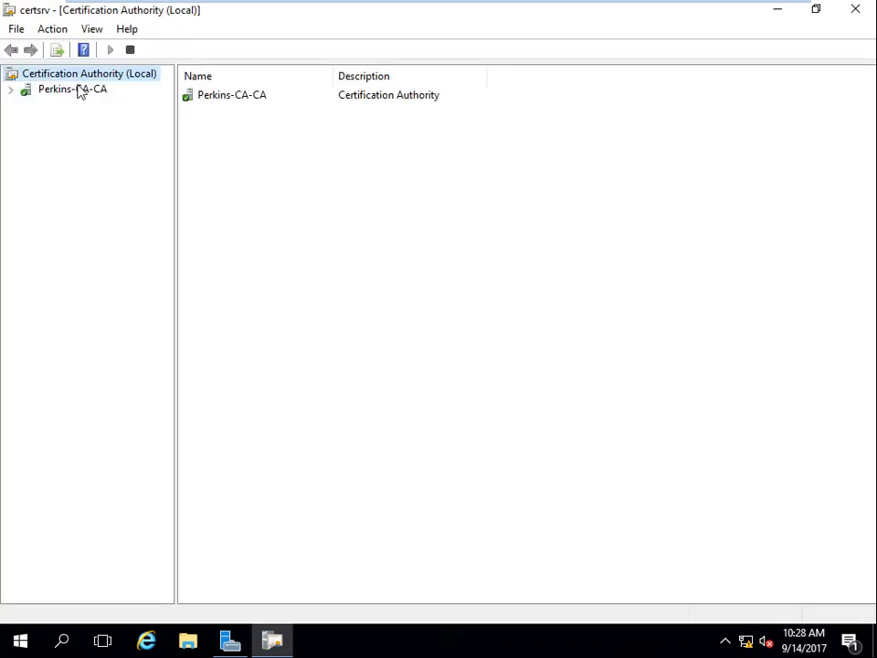
Expand the Perkins-CA-CA authority and review its revoked, issued, pending and failed certificate folders and its certificate templates
{"action": "left_click", "coordinate": [10, 90]}
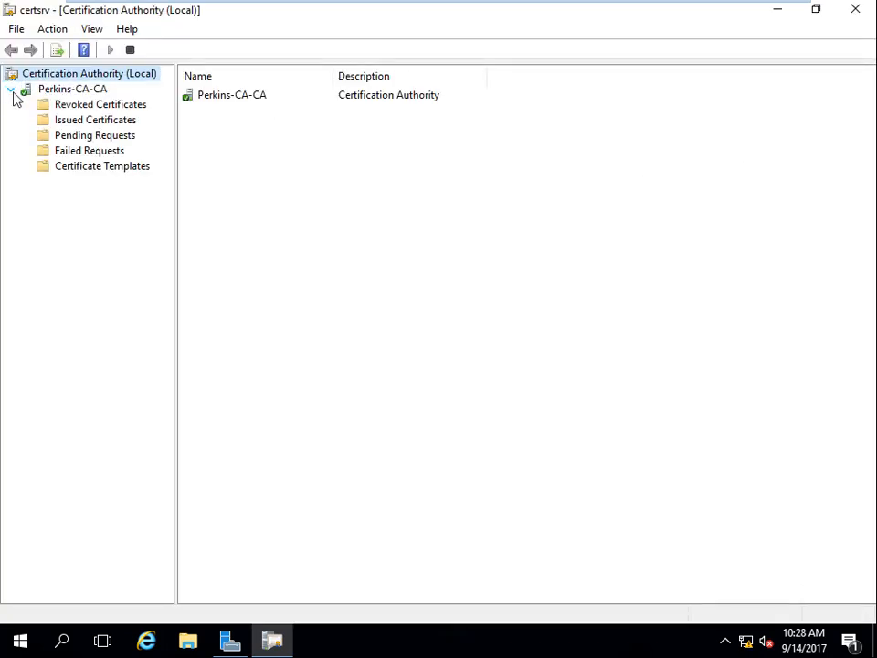
{"action": "left_click", "coordinate": [99, 170]}
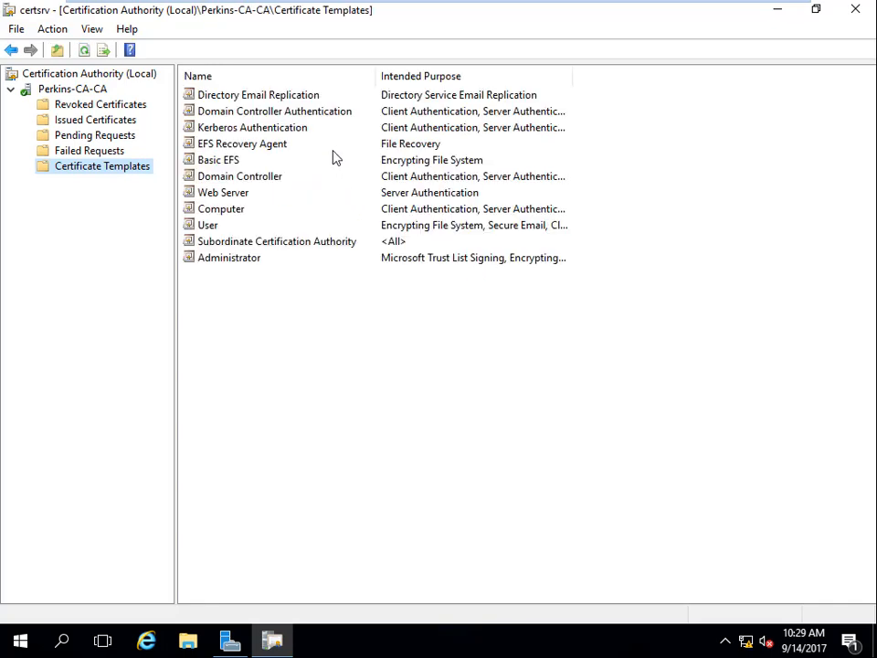
{"action": "left_click", "coordinate": [108, 107]}
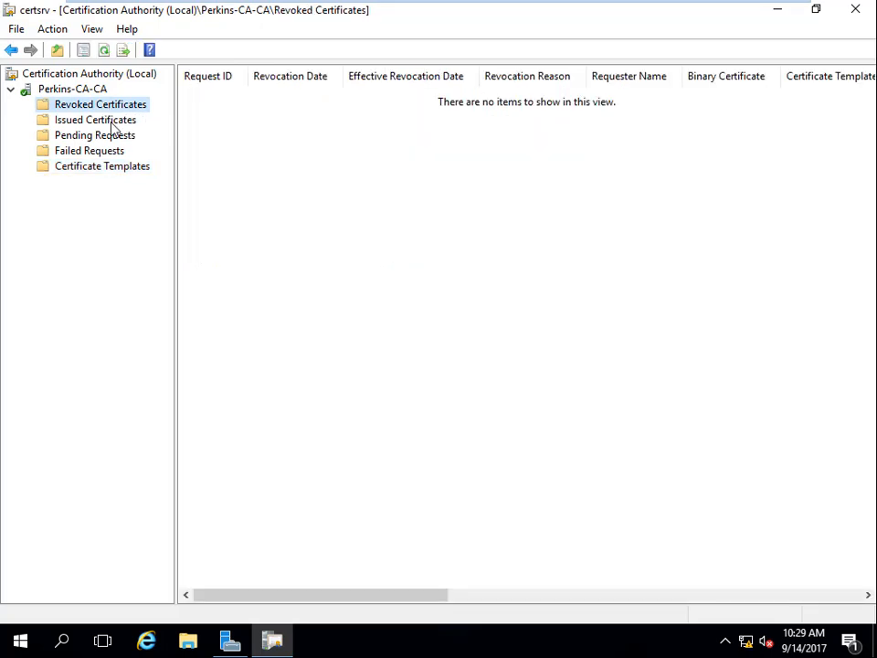
{"action": "left_click", "coordinate": [111, 125]}
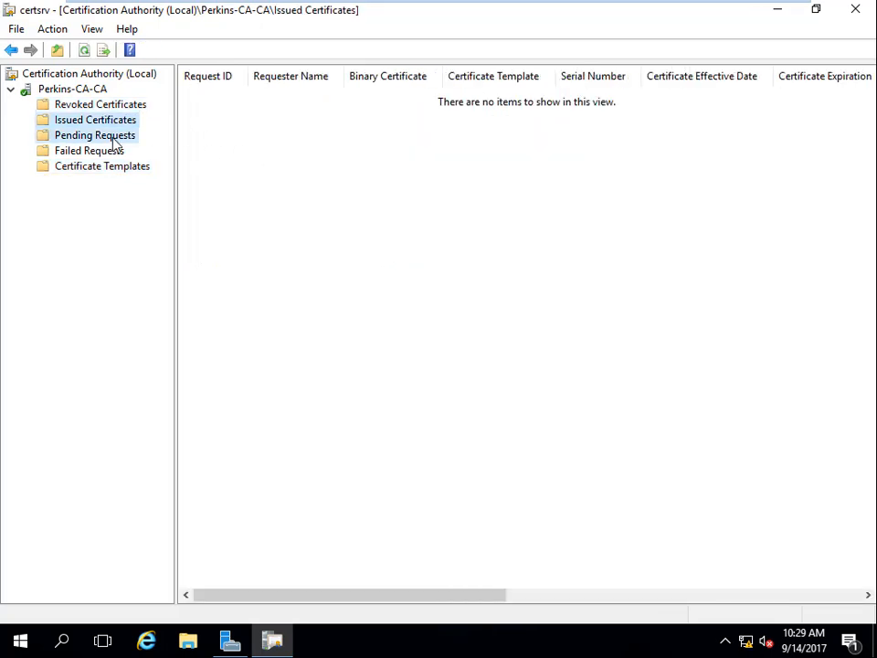
{"action": "left_click", "coordinate": [112, 137]}
{"action": "left_click", "coordinate": [108, 153]}
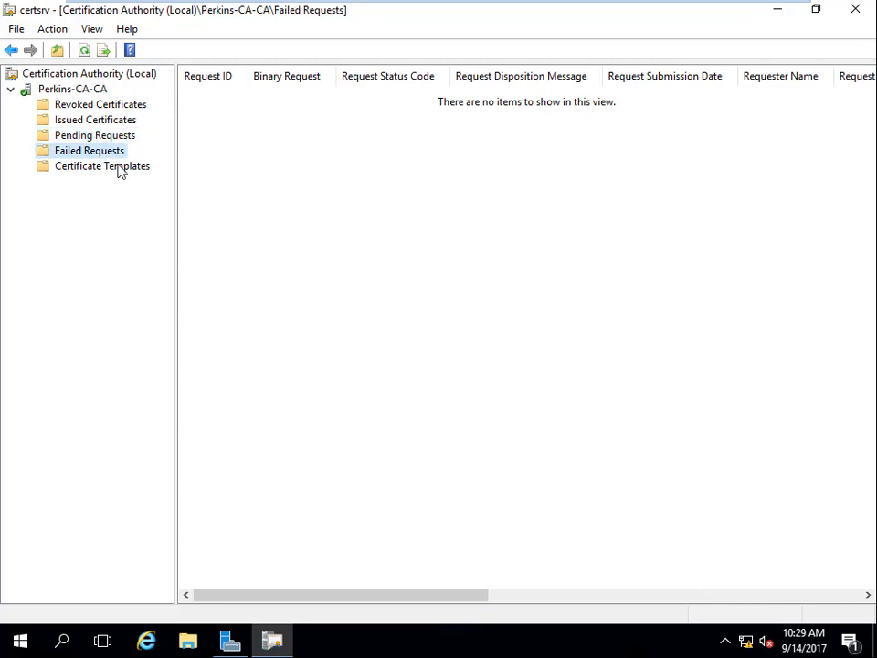
{"action": "left_click", "coordinate": [119, 168]}
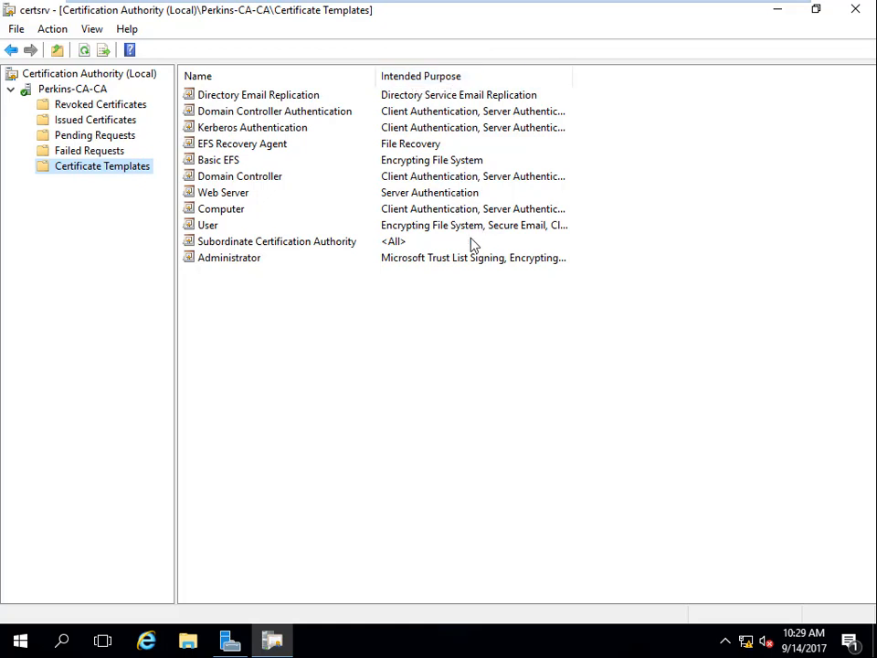
Open the management console for the authority's certificate templates and look through the full template list
{"action": "right_click", "coordinate": [112, 174]}
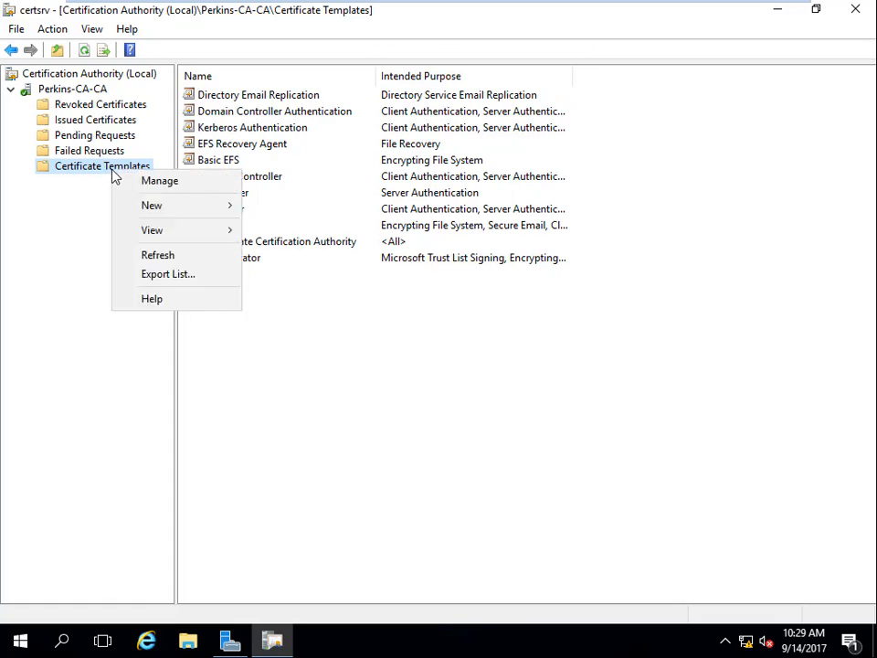
{"action": "left_click", "coordinate": [166, 188]}
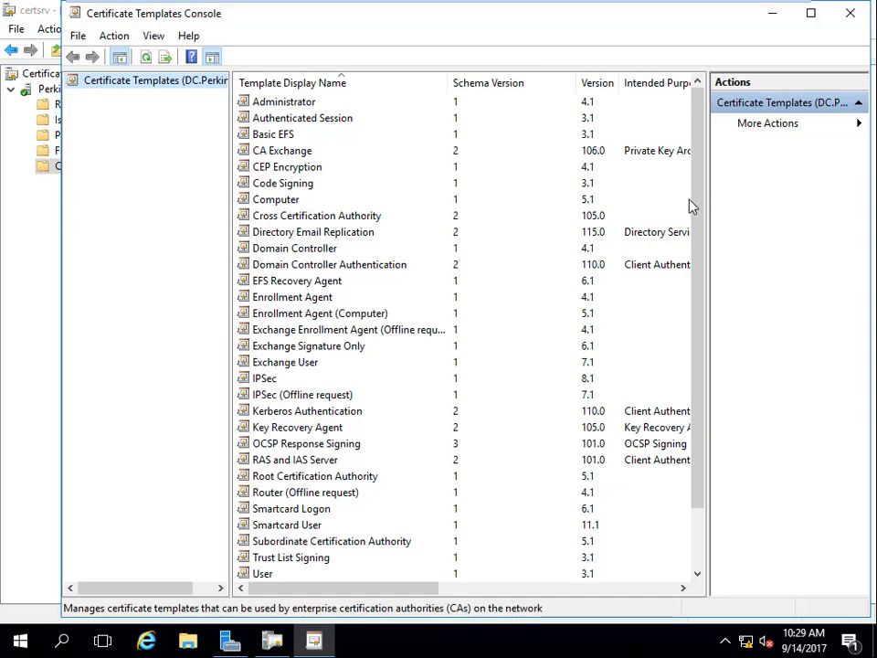
{"action": "left_click_drag", "start_coordinate": [694, 239], "coordinate": [565, 400]}
{"action": "left_click_drag", "start_coordinate": [433, 589], "coordinate": [329, 587]}
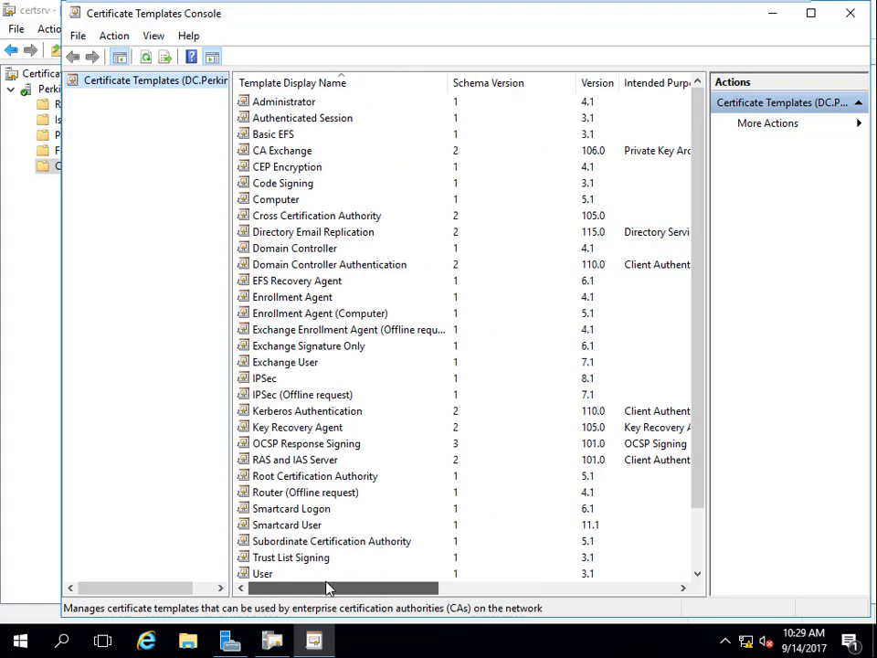
{"action": "scroll", "coordinate": [361, 494], "scroll_direction": "down", "scroll_amount": 2}
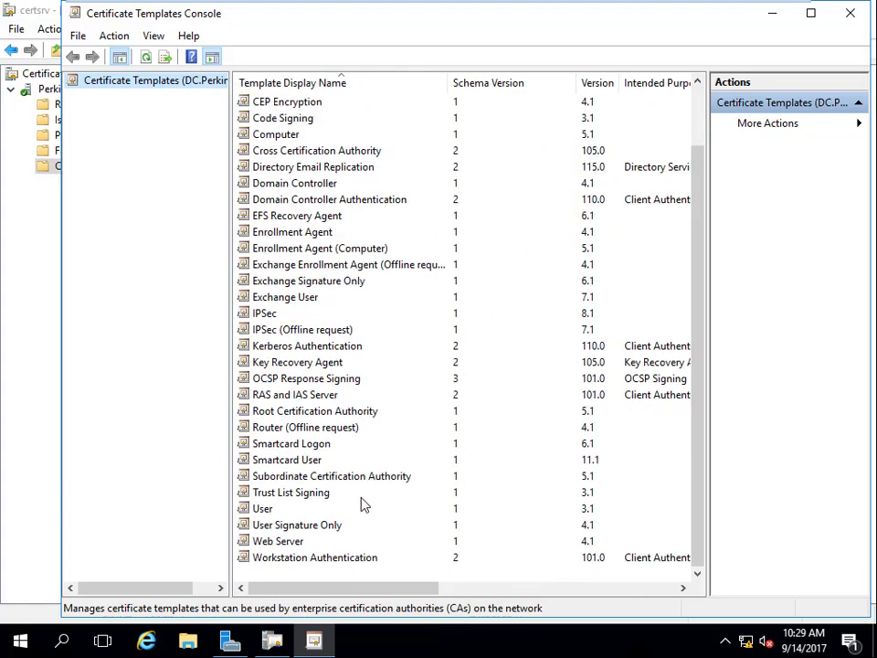
{"action": "scroll", "coordinate": [362, 500], "scroll_direction": "up", "scroll_amount": 2}
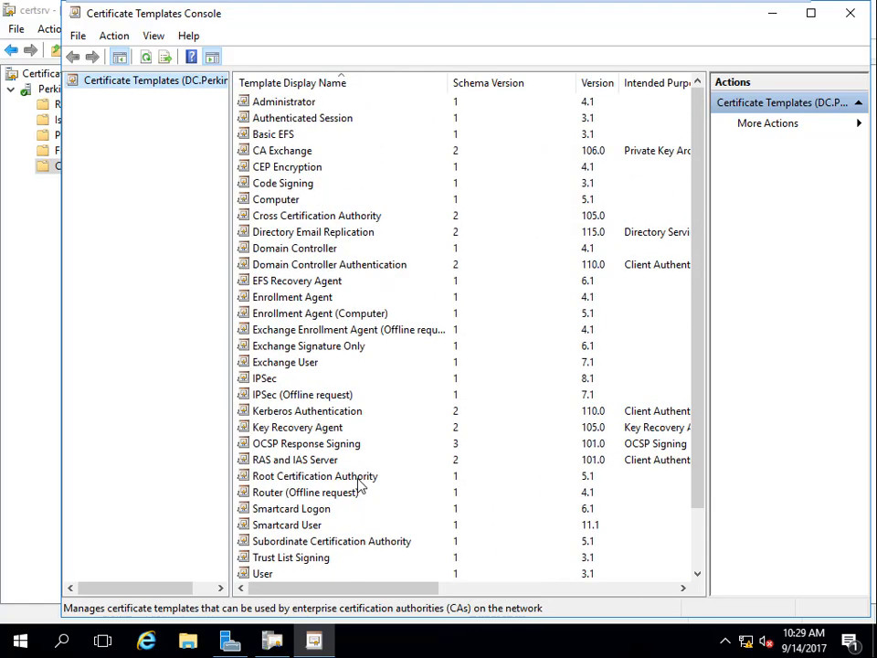
{"action": "scroll", "coordinate": [363, 498], "scroll_direction": "down", "scroll_amount": 2}
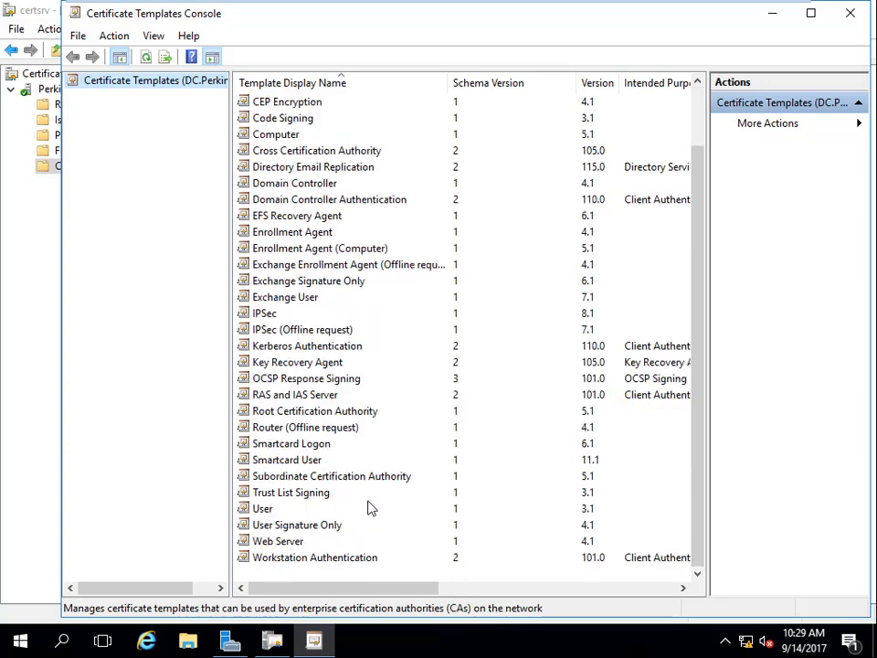
Duplicate the Web Server certificate template and set the new template's display name to ADFS
{"action": "left_click", "coordinate": [298, 546]}
{"action": "right_click", "coordinate": [299, 549]}
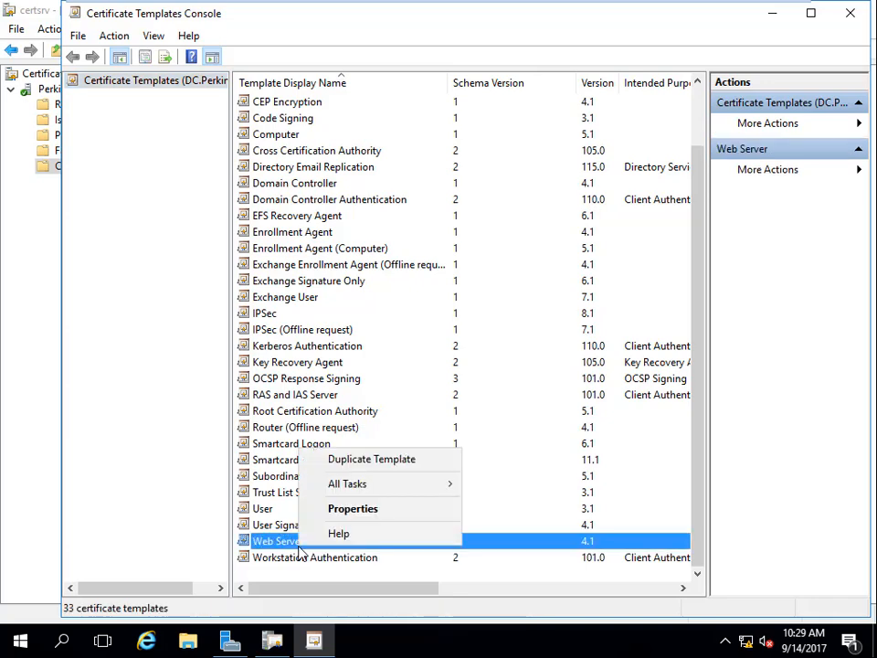
{"action": "left_click", "coordinate": [390, 466]}
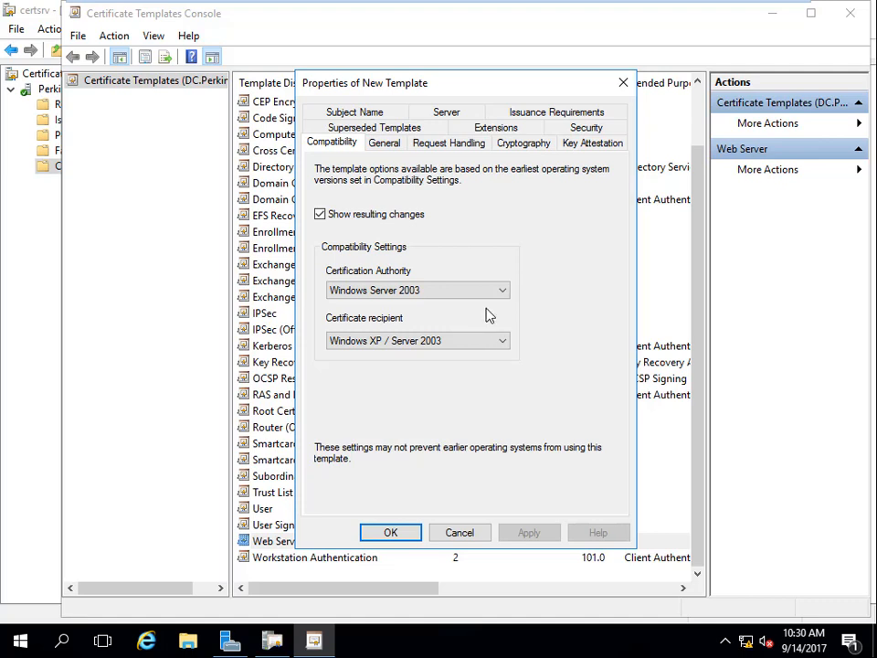
{"action": "left_click", "coordinate": [395, 147]}
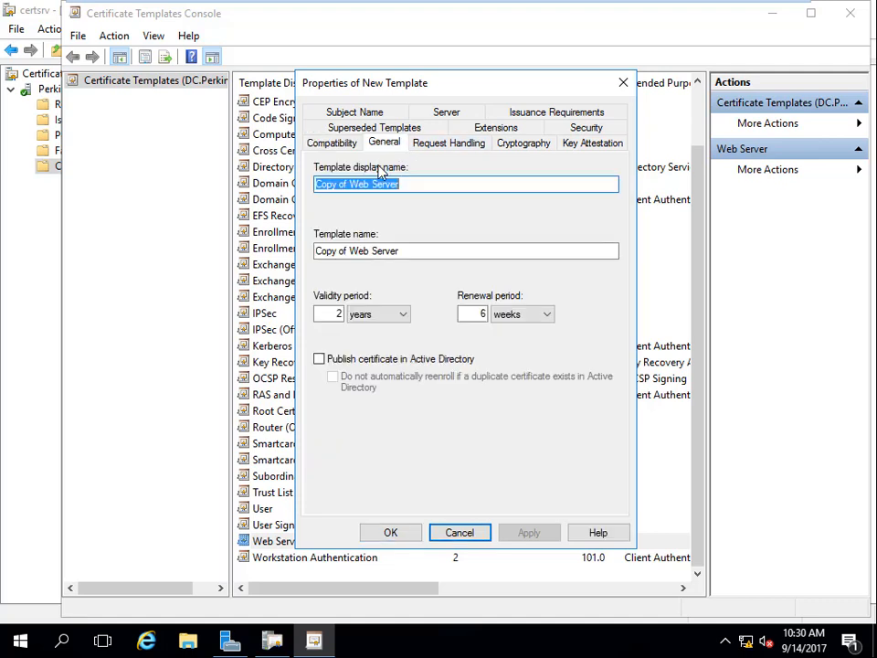
{"action": "type", "text": "ADFS"}
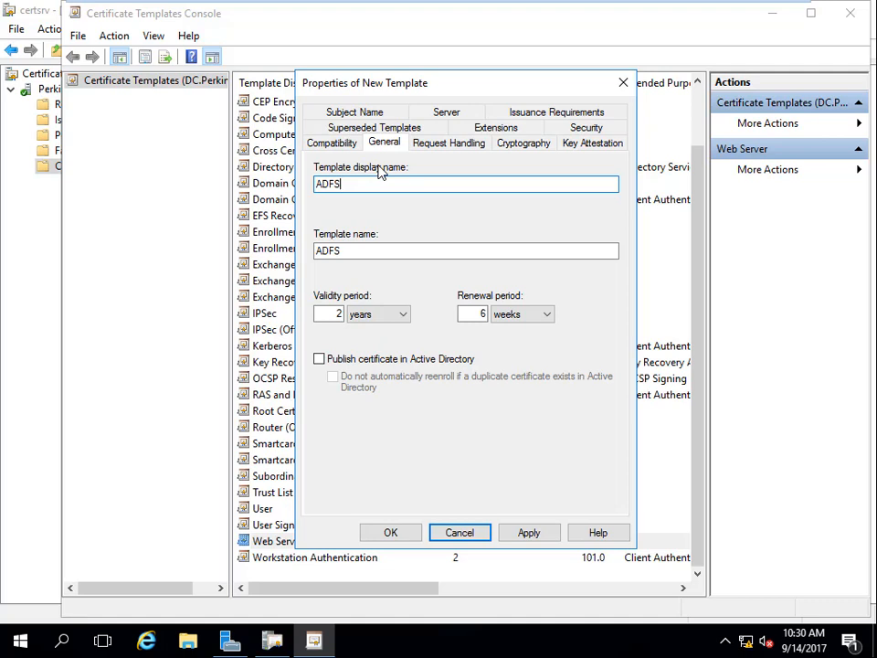
Allow the ADFS template's private key to be exported and review its cryptography and key attestation settings
{"action": "left_click", "coordinate": [334, 148]}
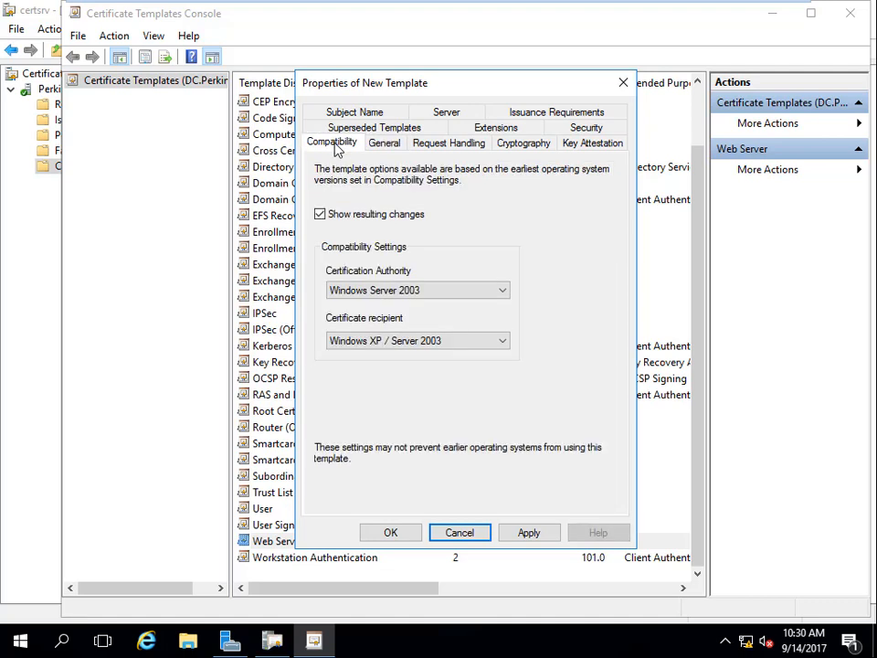
{"action": "left_click", "coordinate": [393, 146]}
{"action": "left_click", "coordinate": [447, 146]}
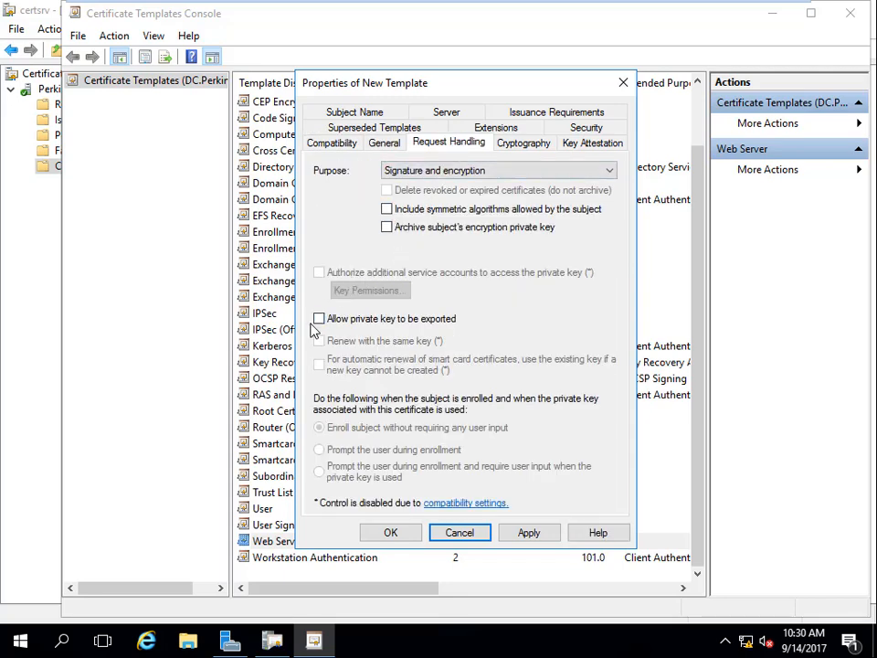
{"action": "left_click", "coordinate": [319, 319]}
{"action": "left_click", "coordinate": [516, 146]}
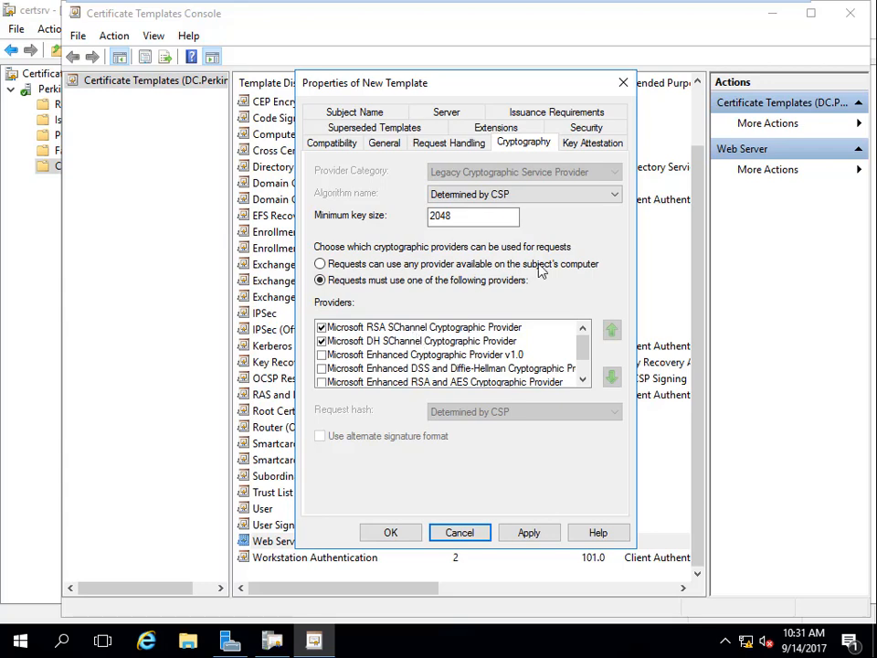
{"action": "left_click", "coordinate": [583, 149]}
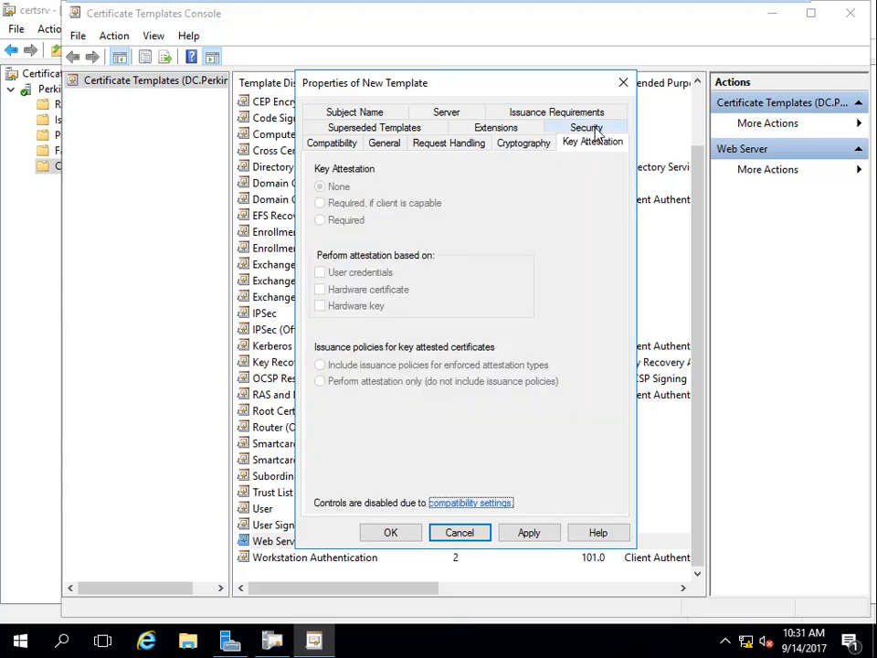
Start adding an account to the template's security permissions and include Computers in the object types to find
{"action": "left_click", "coordinate": [588, 129]}
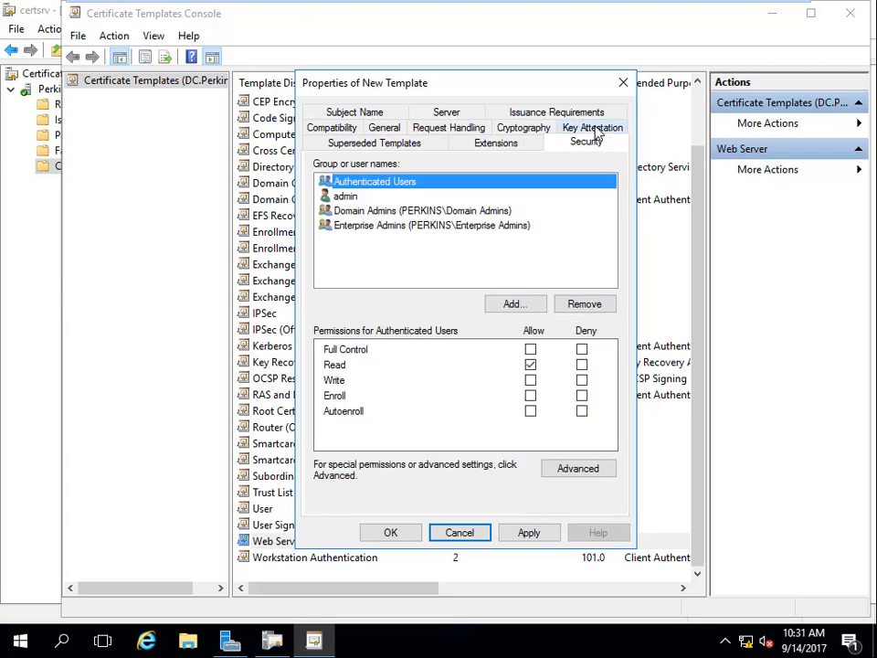
{"action": "left_click", "coordinate": [516, 301]}
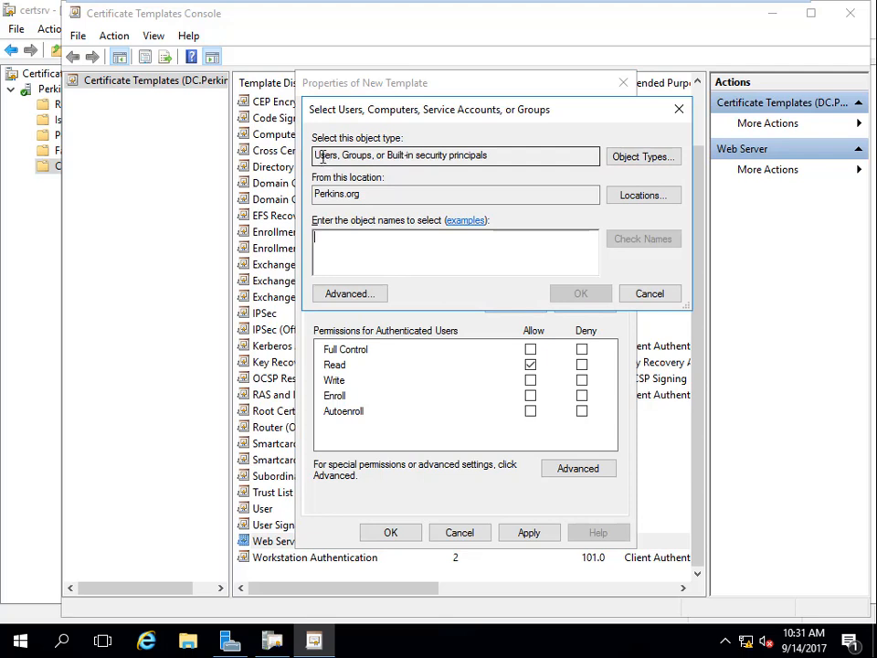
{"action": "left_click_drag", "start_coordinate": [316, 155], "coordinate": [501, 157]}
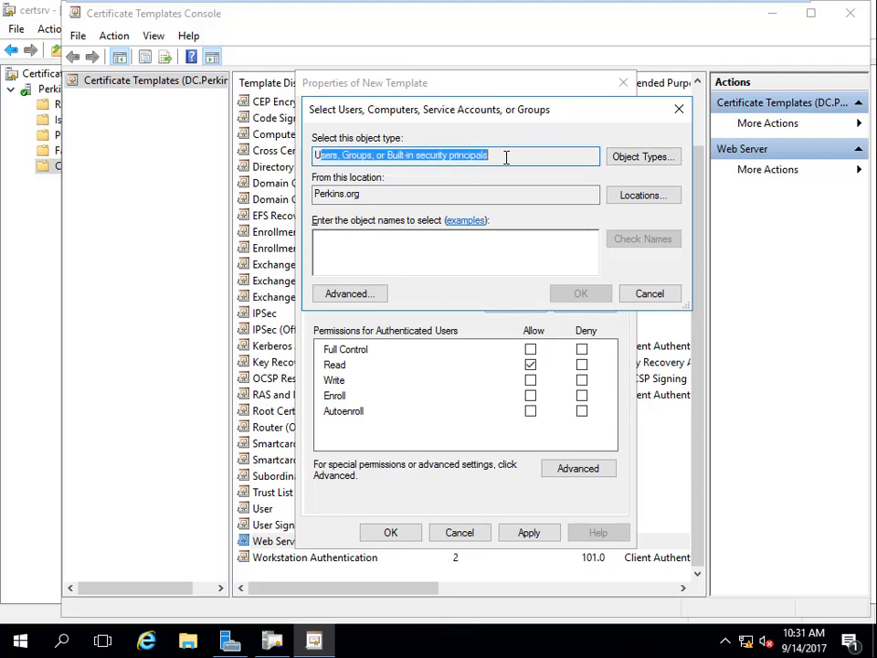
{"action": "left_click", "coordinate": [506, 157]}
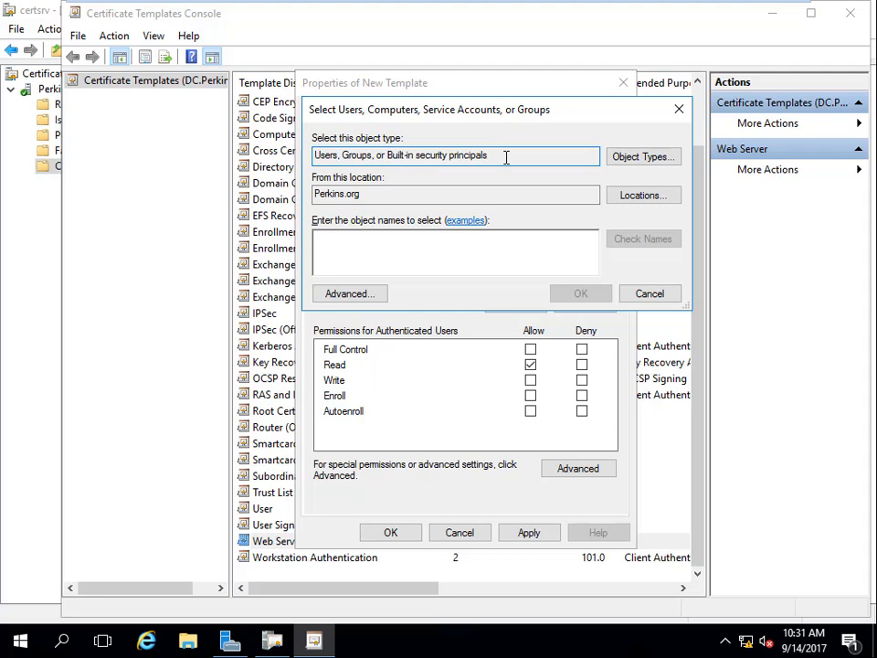
{"action": "left_click", "coordinate": [619, 157]}
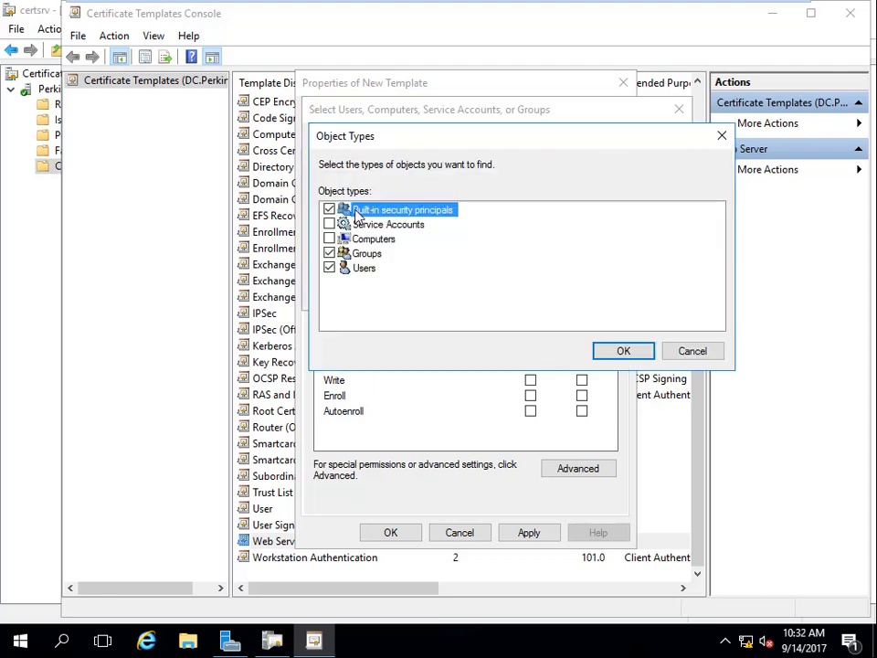
{"action": "left_click", "coordinate": [329, 239]}
{"action": "left_click", "coordinate": [619, 354]}
Search the Perkins.org directory and add the CA and DC computer accounts to the template's security permissions
{"action": "left_click", "coordinate": [359, 293]}
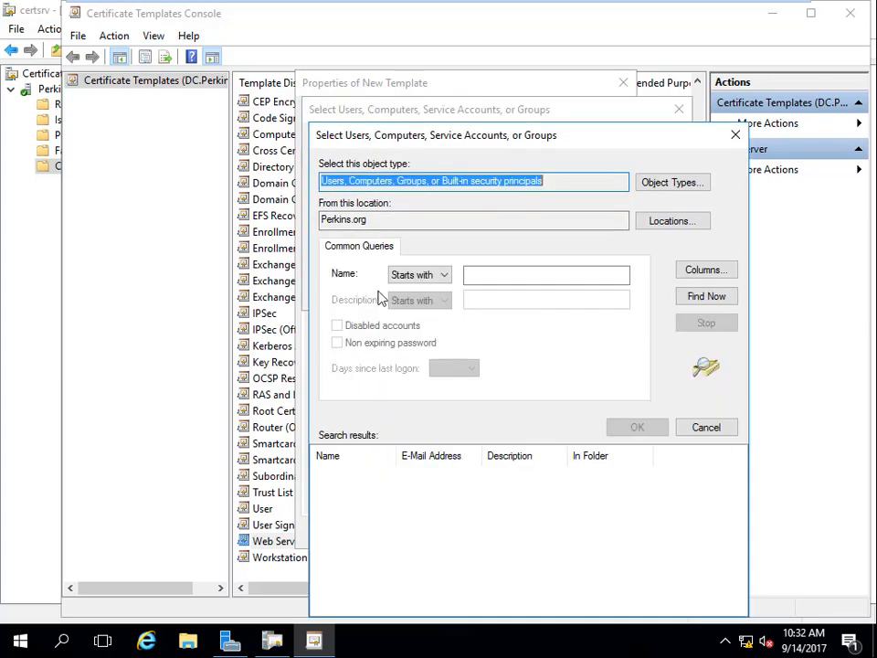
{"action": "left_click", "coordinate": [706, 297]}
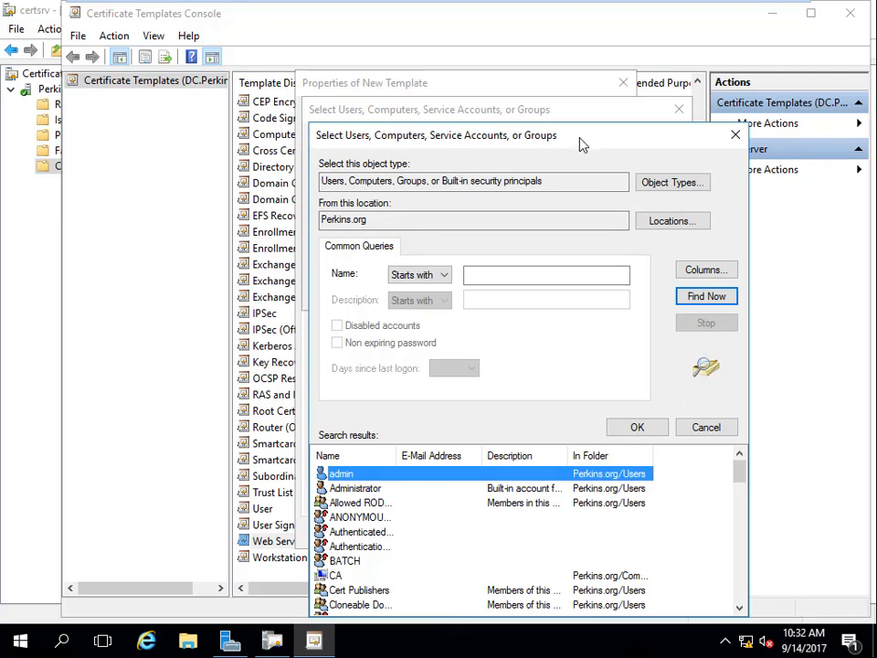
{"action": "left_click_drag", "start_coordinate": [573, 139], "coordinate": [523, 52]}
{"action": "scroll", "coordinate": [476, 461], "scroll_direction": "down", "scroll_amount": 3}
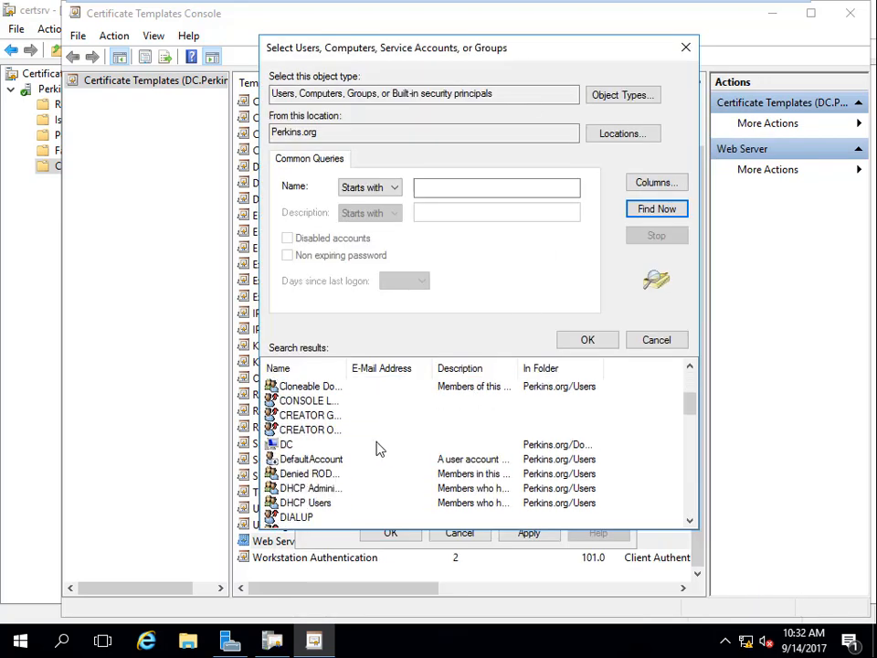
{"action": "scroll", "coordinate": [309, 416], "scroll_direction": "up", "scroll_amount": 1}
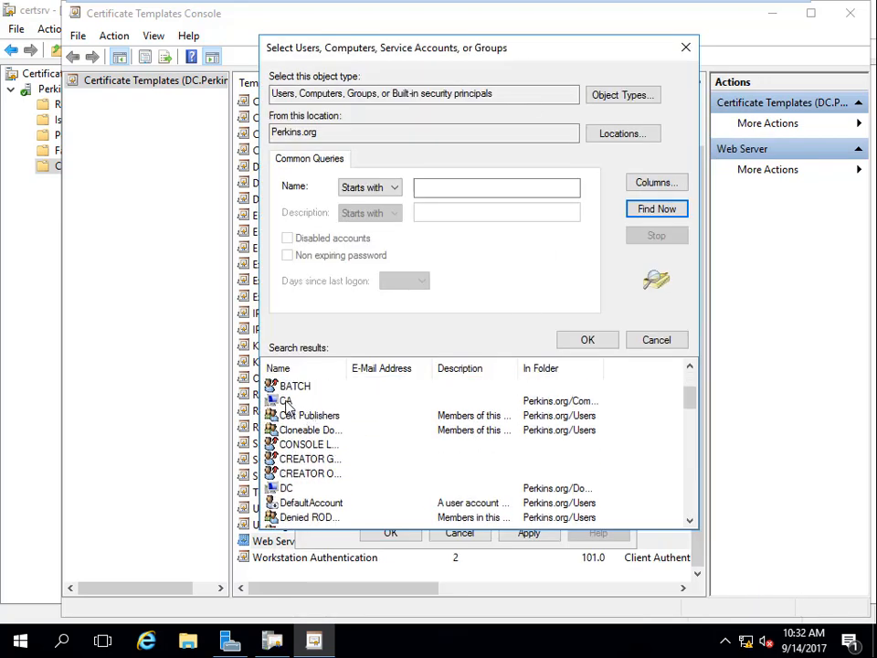
{"action": "left_click", "coordinate": [286, 403]}
{"action": "left_click", "coordinate": [293, 493], "text": "shift"}
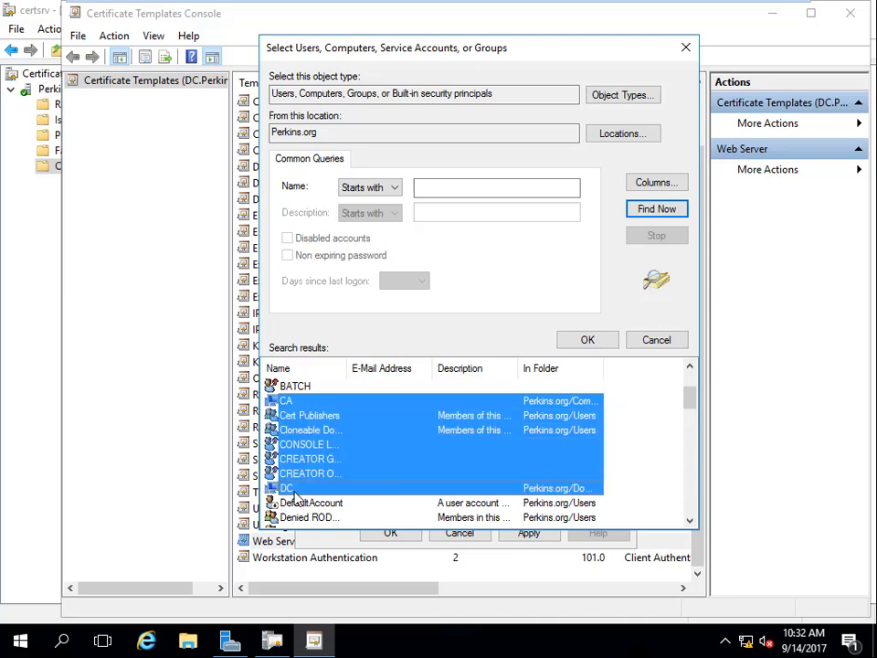
{"action": "left_click", "coordinate": [282, 399]}
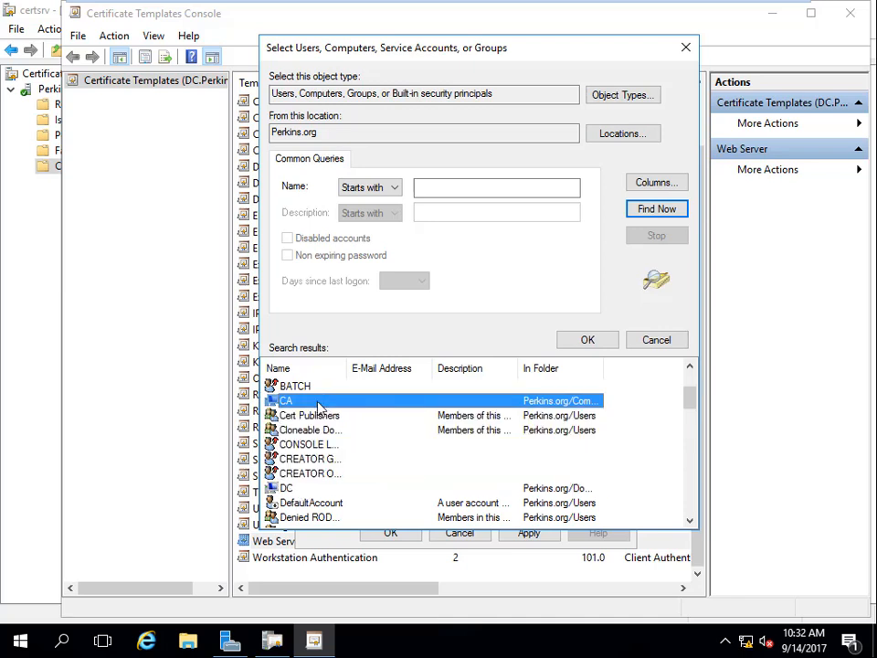
{"action": "left_click", "coordinate": [288, 488], "text": "ctrl"}
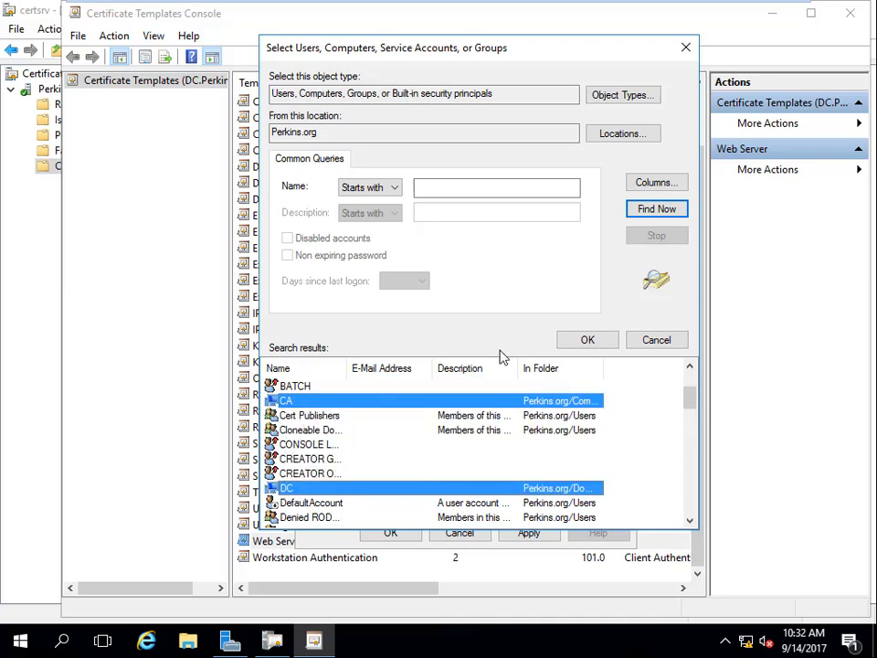
{"action": "left_click", "coordinate": [587, 340]}
{"action": "left_click", "coordinate": [592, 296]}
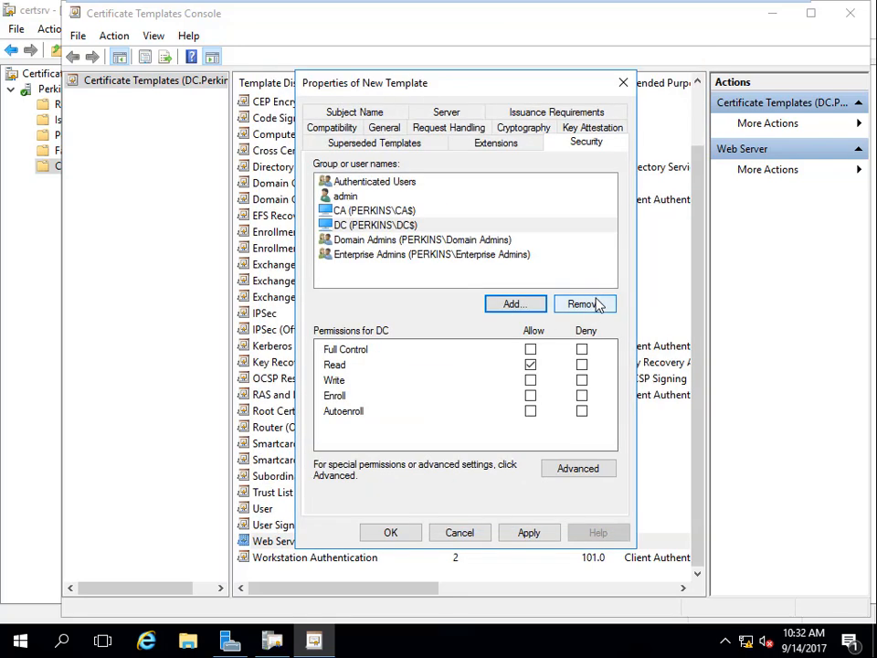
Allow the Write and Enroll permissions on the template for both the CA and DC computer accounts
{"action": "left_click", "coordinate": [367, 210]}
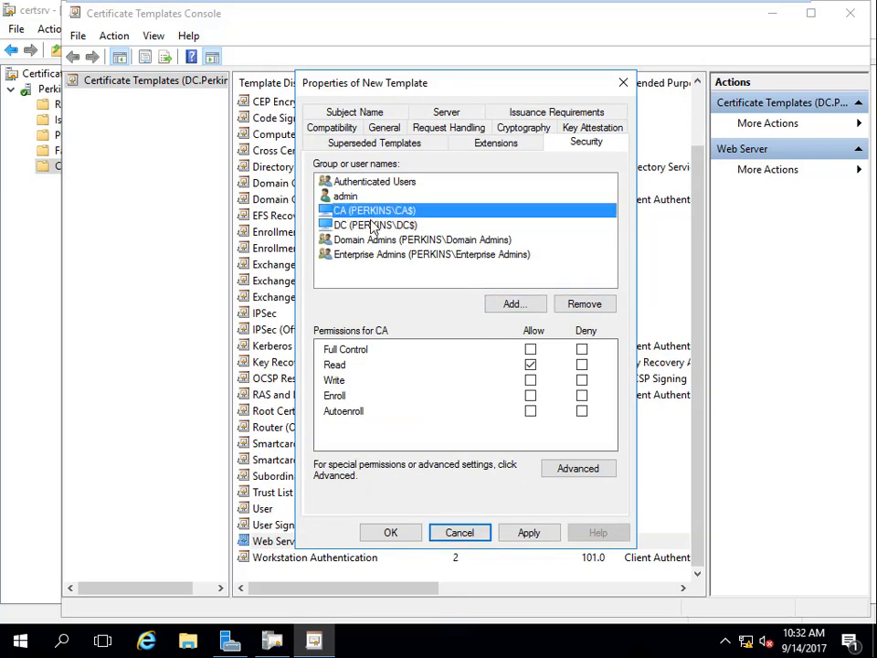
{"action": "left_click", "coordinate": [531, 379]}
{"action": "left_click", "coordinate": [530, 395]}
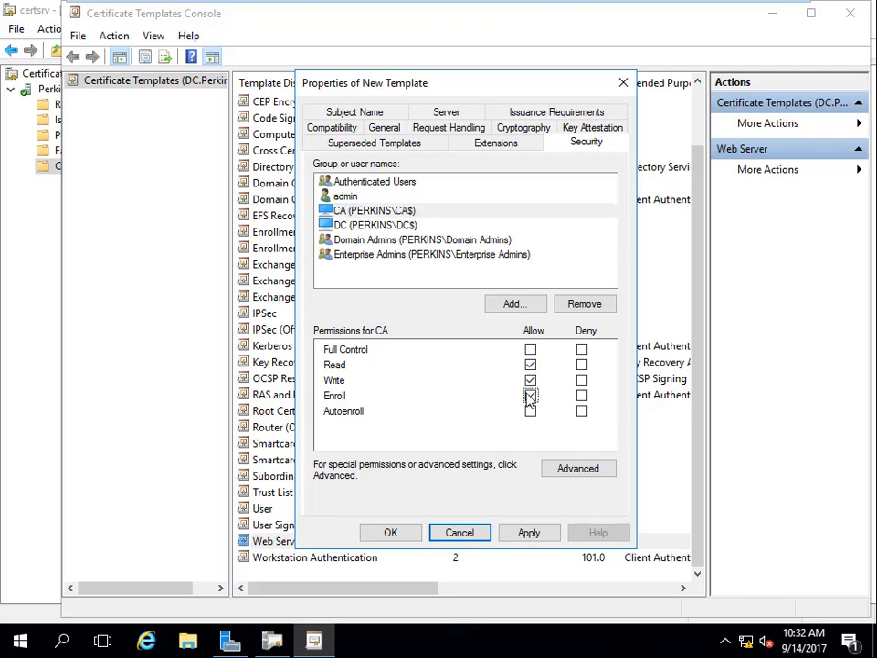
{"action": "left_click", "coordinate": [389, 225]}
{"action": "left_click", "coordinate": [531, 379]}
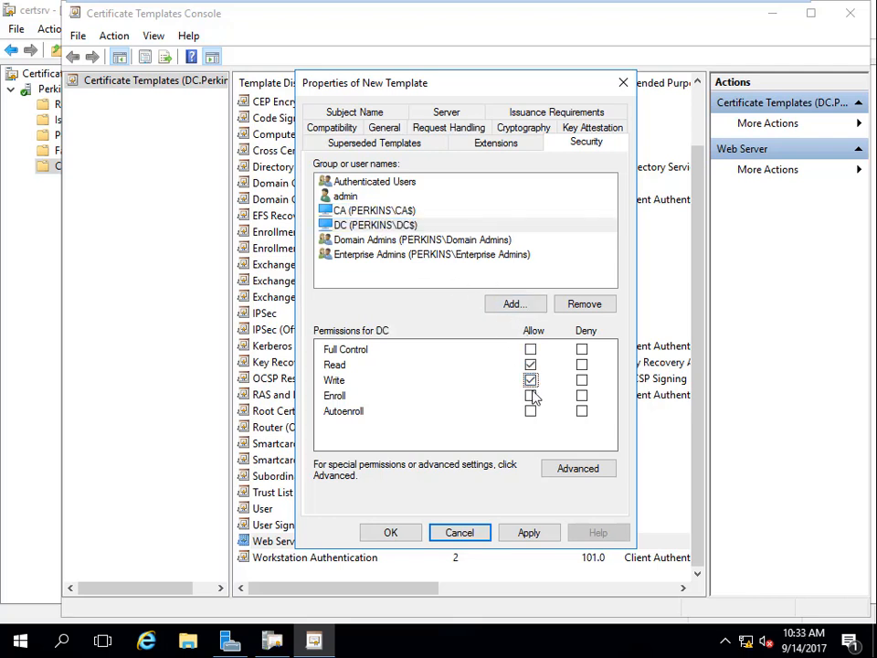
{"action": "left_click", "coordinate": [531, 396]}
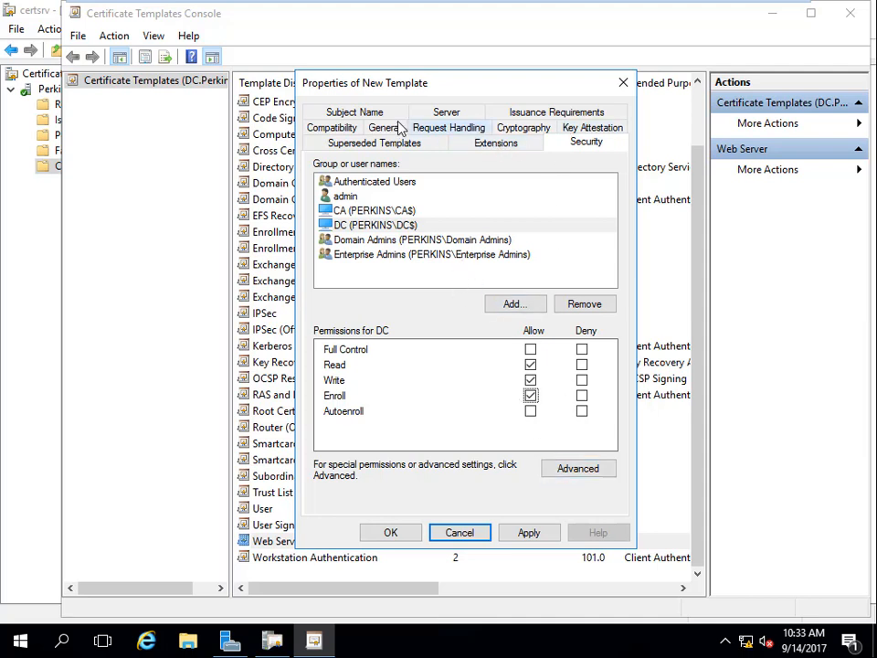
Build the subject name from Active Directory information in Common name format, with only the DNS name in the alternate subject name
{"action": "left_click", "coordinate": [372, 112]}
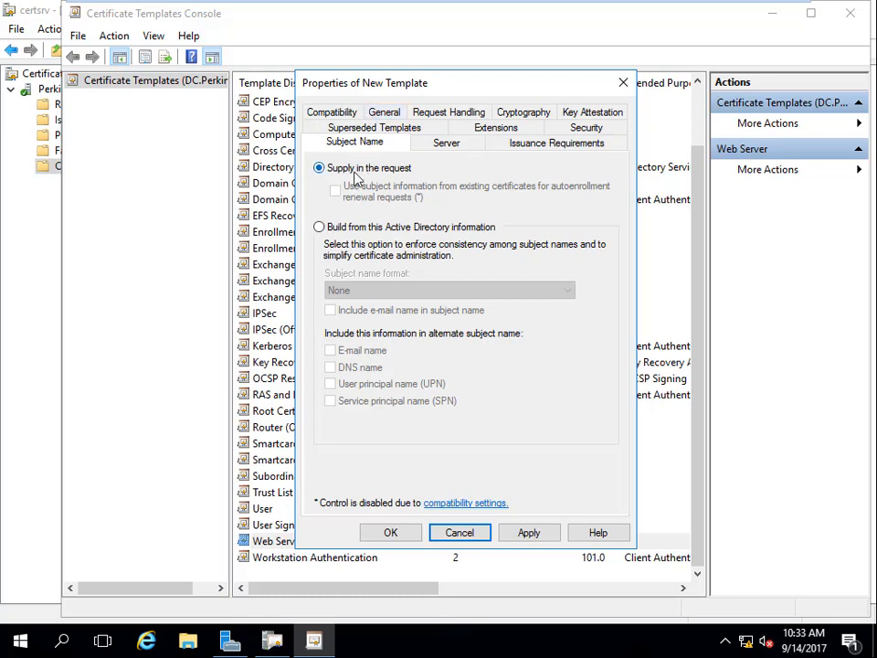
{"action": "left_click", "coordinate": [319, 226]}
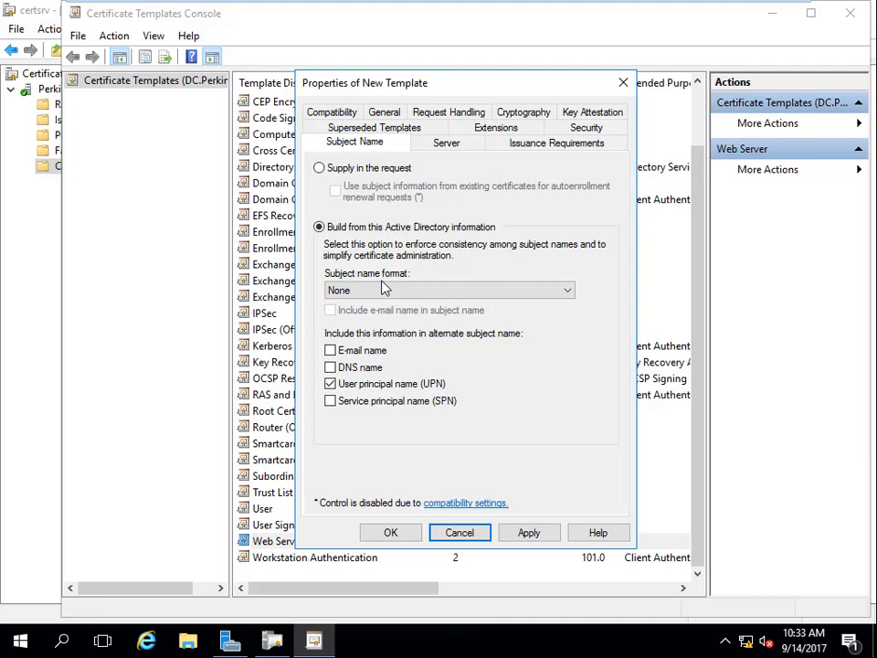
{"action": "left_click", "coordinate": [504, 290]}
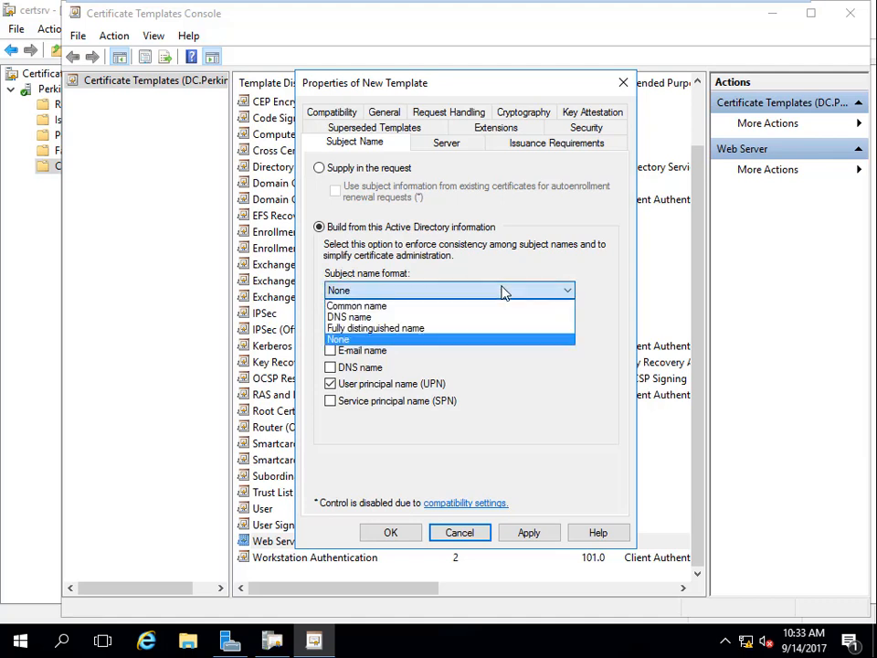
{"action": "left_click", "coordinate": [442, 309]}
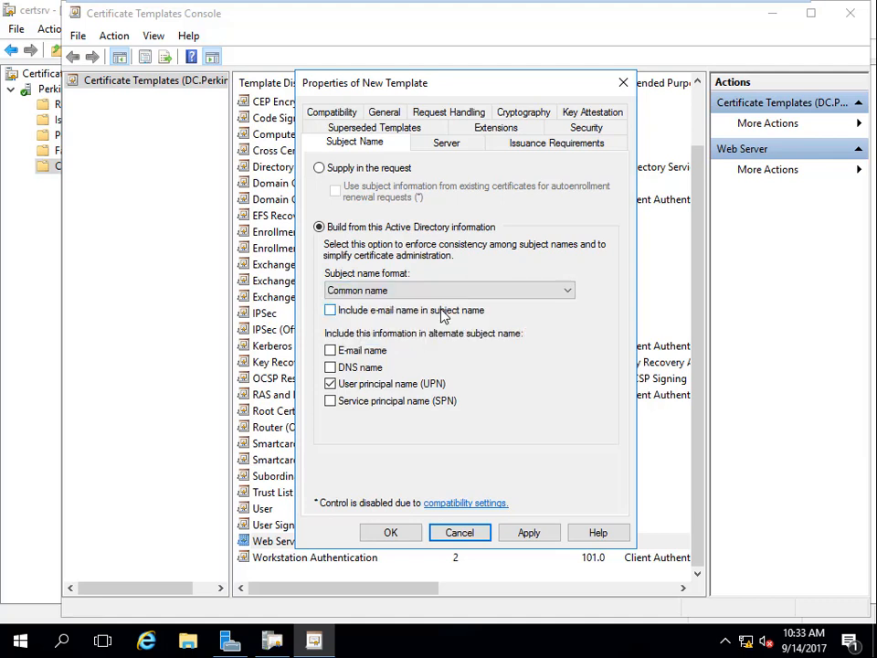
{"action": "left_click", "coordinate": [331, 368]}
Check the local server's computer name and domain in Server Manager and return to the template properties
{"action": "left_click", "coordinate": [230, 642]}
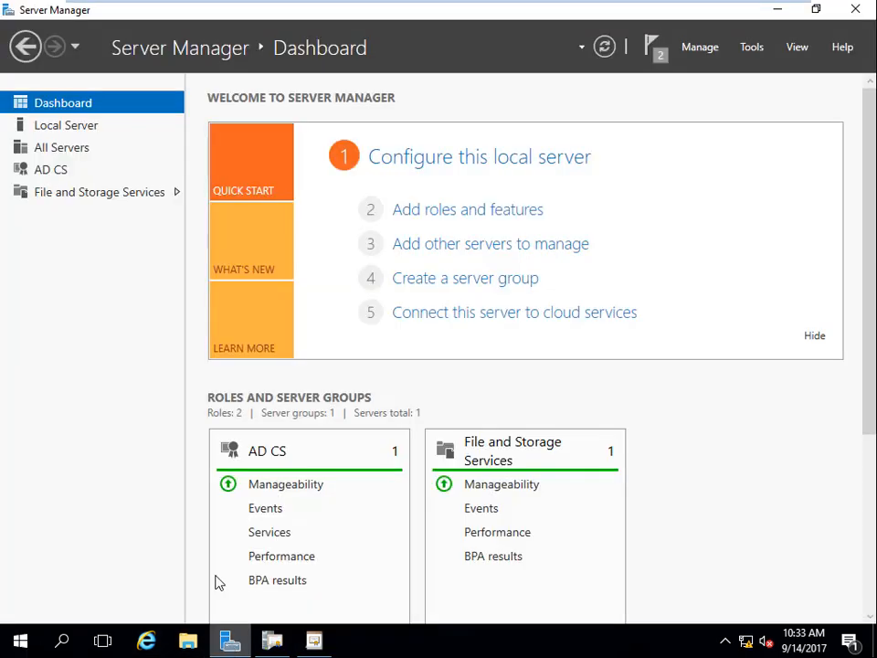
{"action": "left_click", "coordinate": [73, 128]}
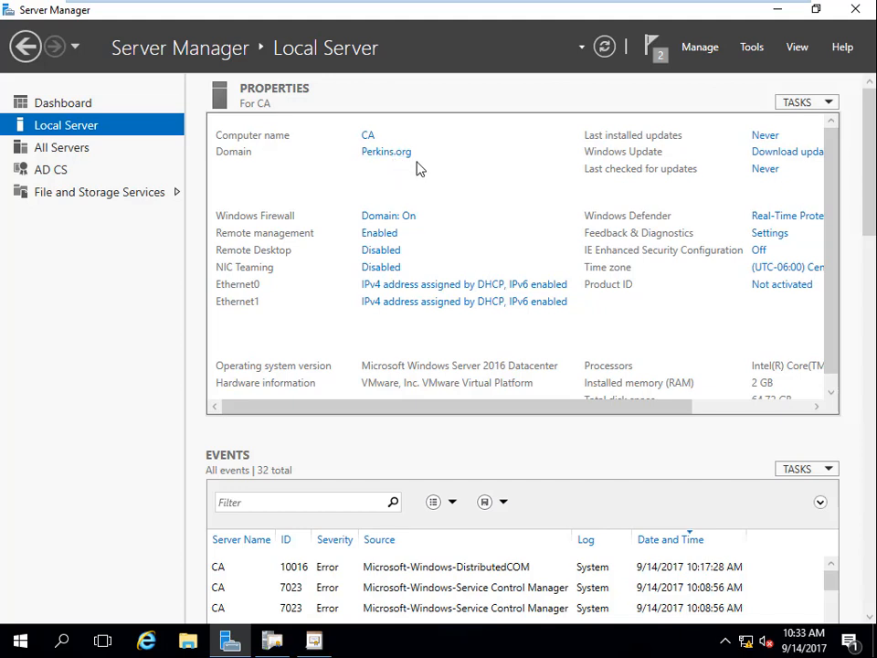
{"action": "left_click", "coordinate": [314, 641]}
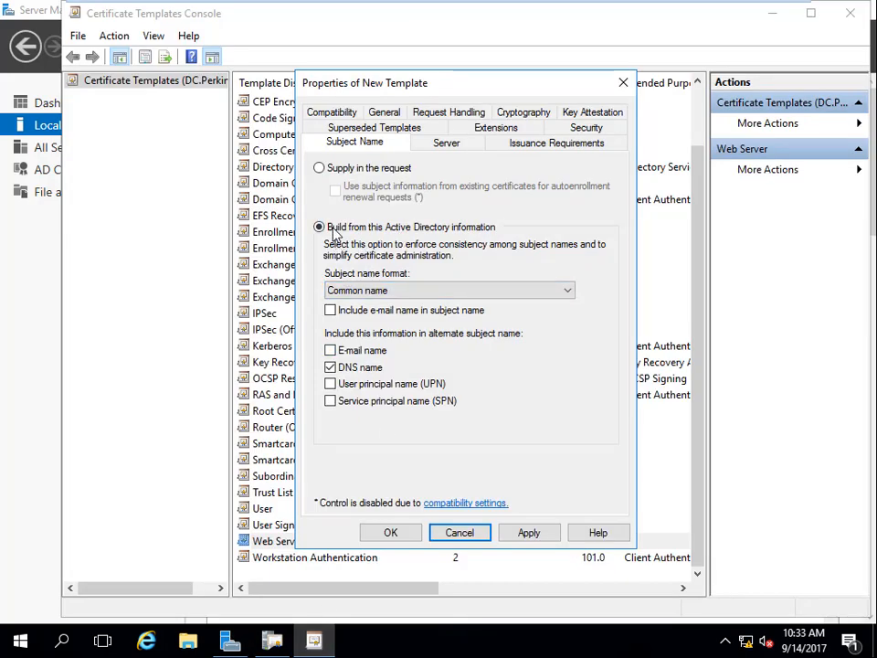
Review the template's remaining settings, including issuance requirements, security, server, superseded templates, compatibility and key attestation
{"action": "left_click", "coordinate": [455, 147]}
{"action": "left_click", "coordinate": [539, 146]}
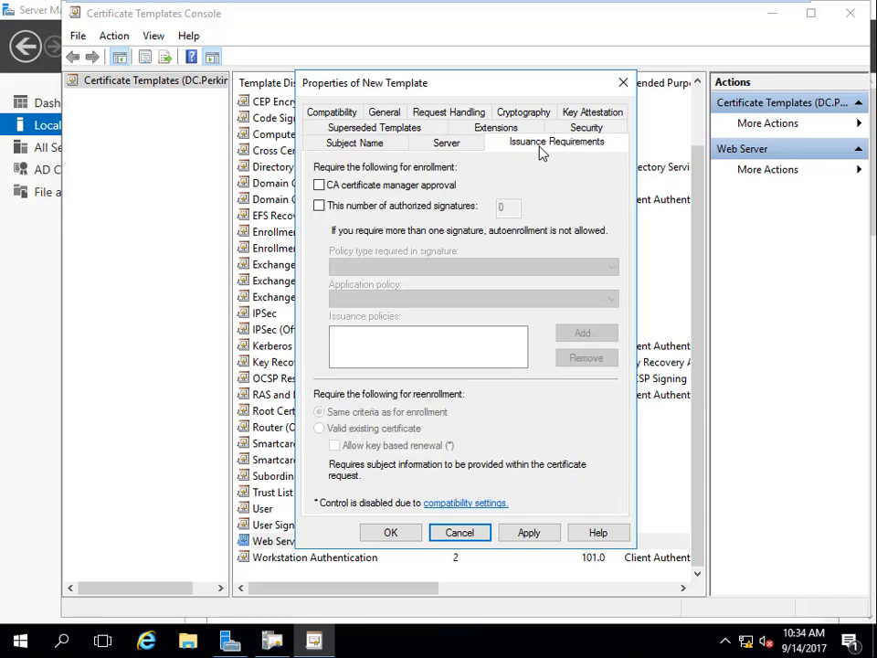
{"action": "left_click", "coordinate": [589, 130]}
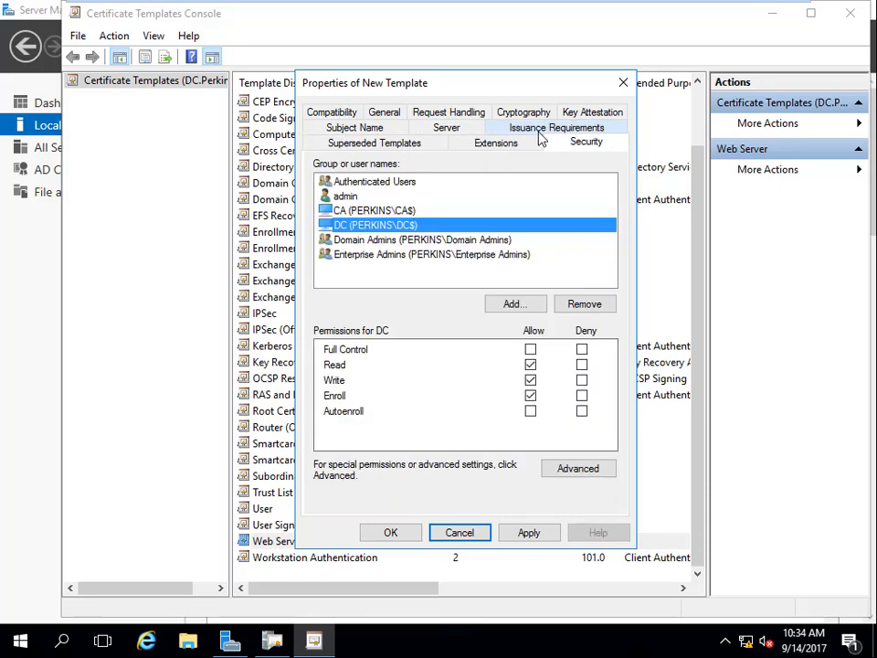
{"action": "left_click", "coordinate": [448, 133]}
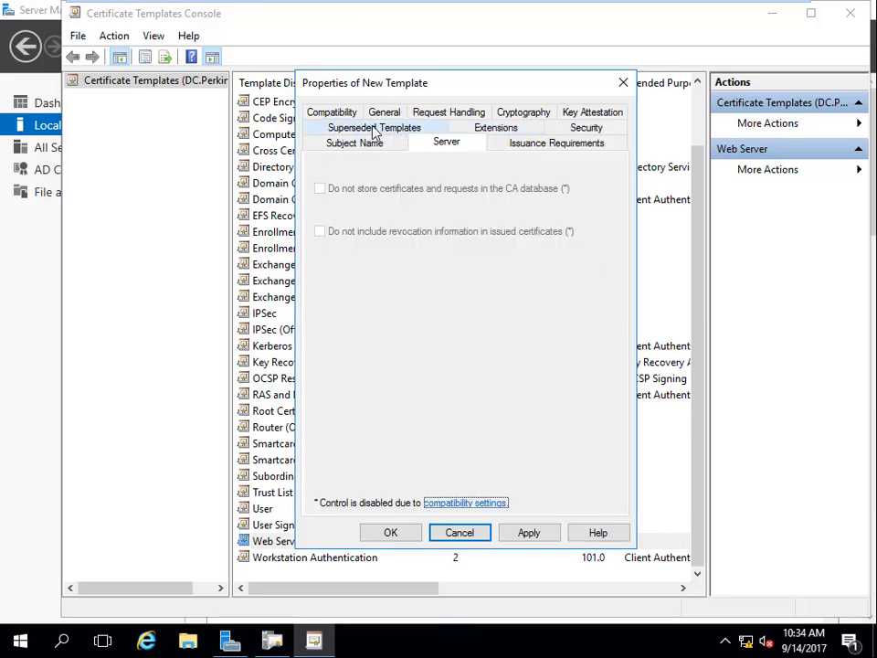
{"action": "left_click", "coordinate": [371, 130]}
{"action": "left_click", "coordinate": [335, 114]}
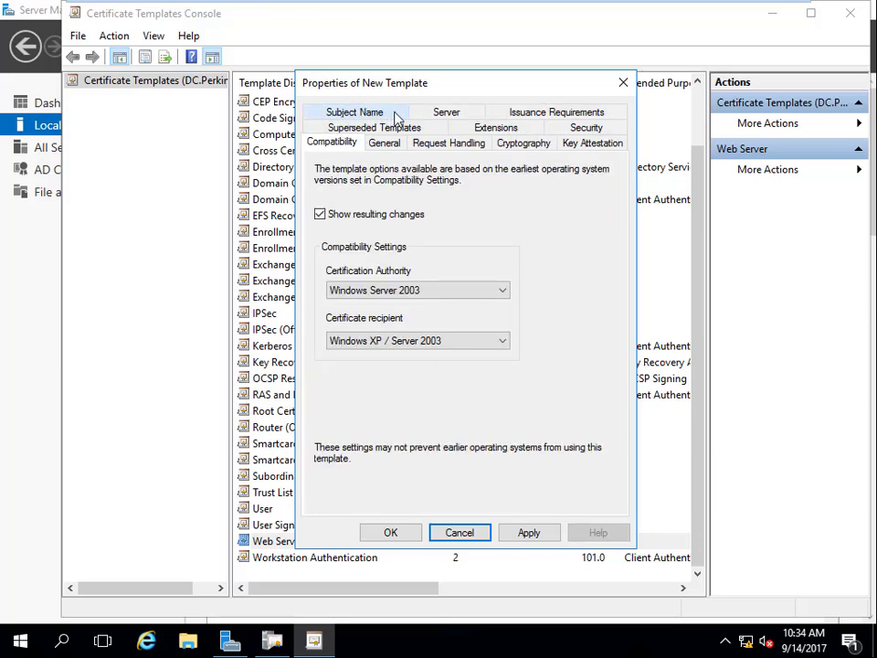
{"action": "left_click", "coordinate": [446, 113]}
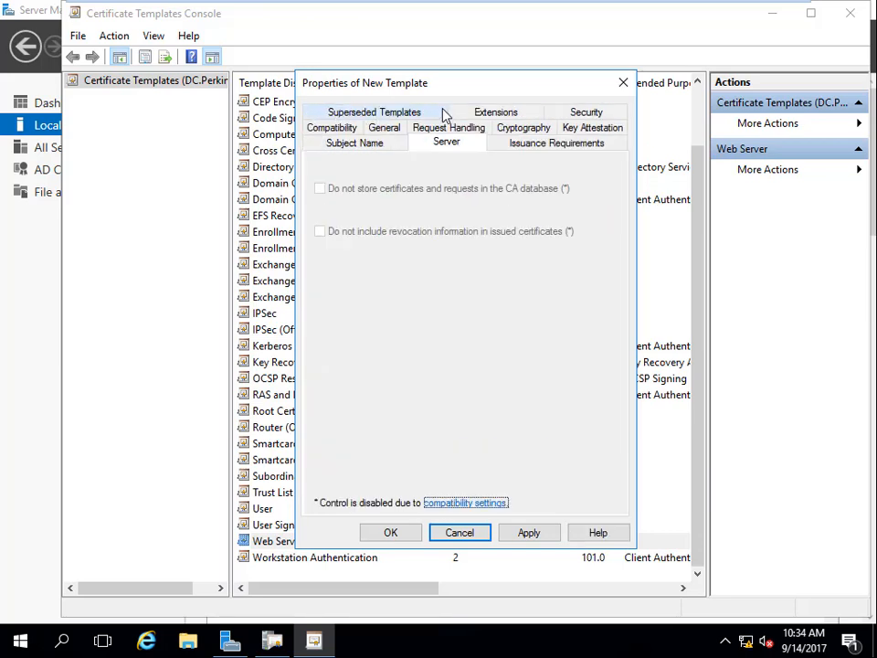
{"action": "left_click", "coordinate": [491, 112]}
{"action": "left_click", "coordinate": [589, 112]}
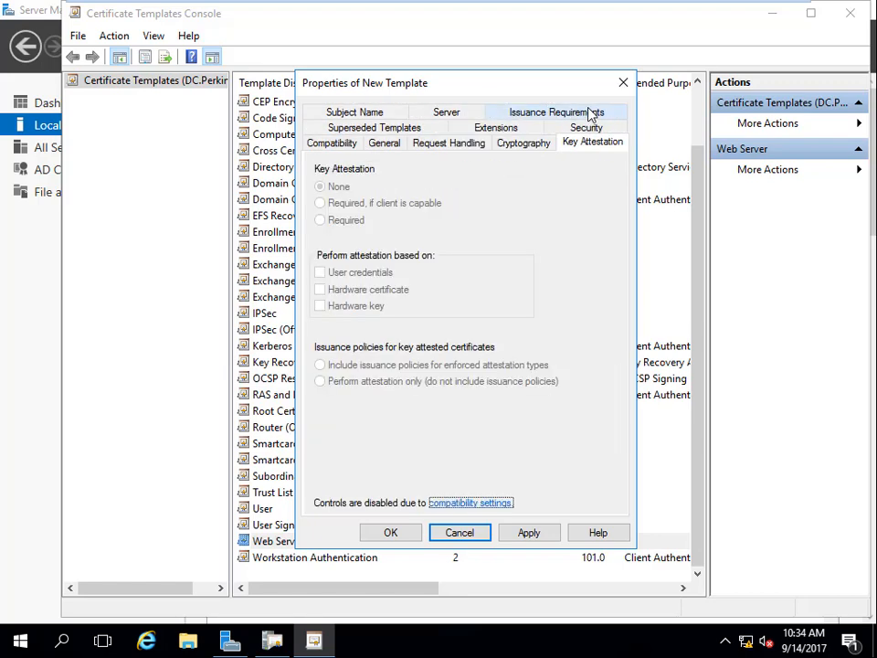
Apply the properties to save the new ADFS template and close the Certificate Templates Console
{"action": "left_click", "coordinate": [539, 534]}
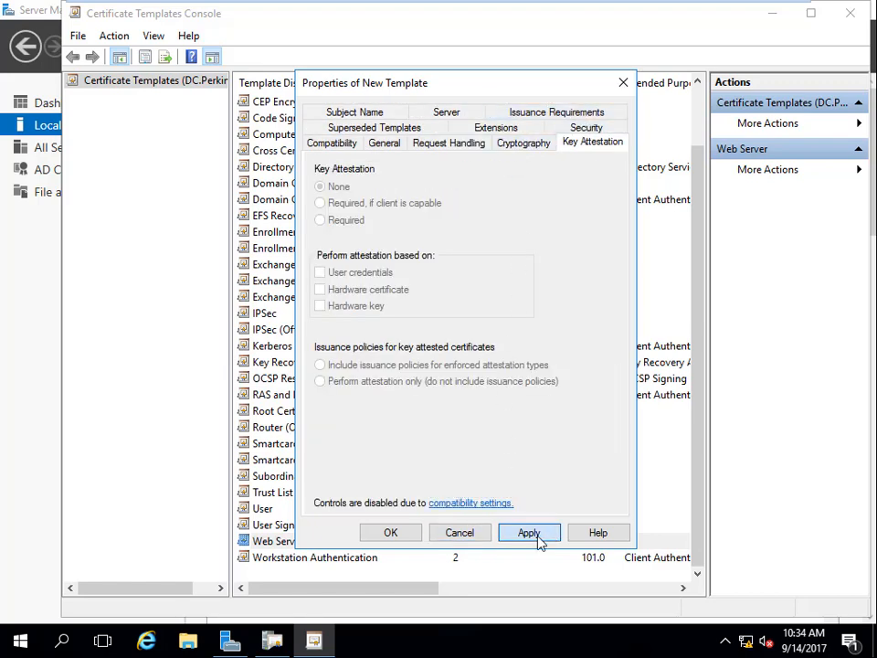
{"action": "left_click", "coordinate": [399, 534]}
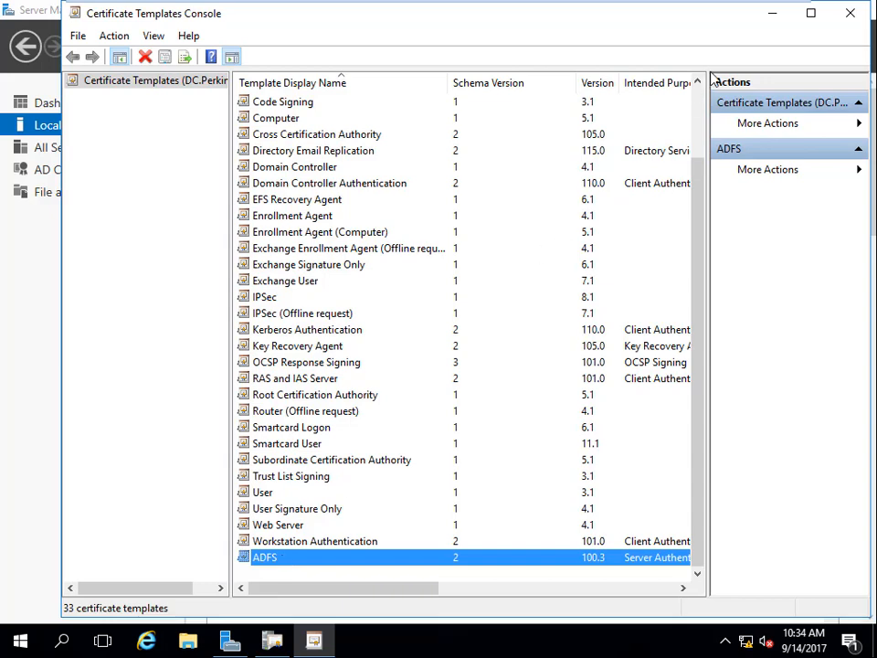
{"action": "left_click", "coordinate": [850, 12]}
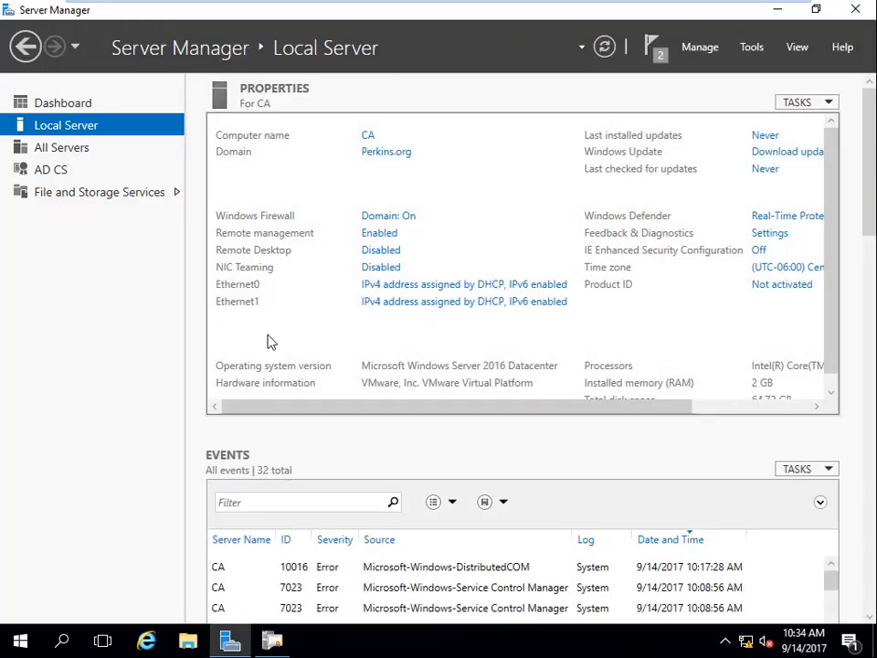
In the Certification Authority console, enable ADFS as a certificate template to issue and select it in the template list
{"action": "left_click", "coordinate": [272, 640]}
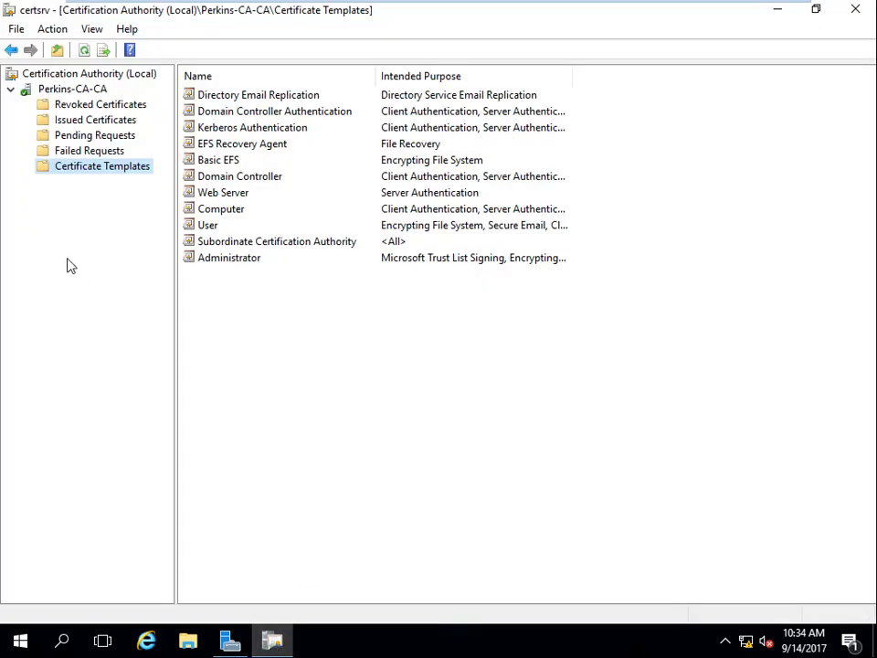
{"action": "right_click", "coordinate": [115, 173]}
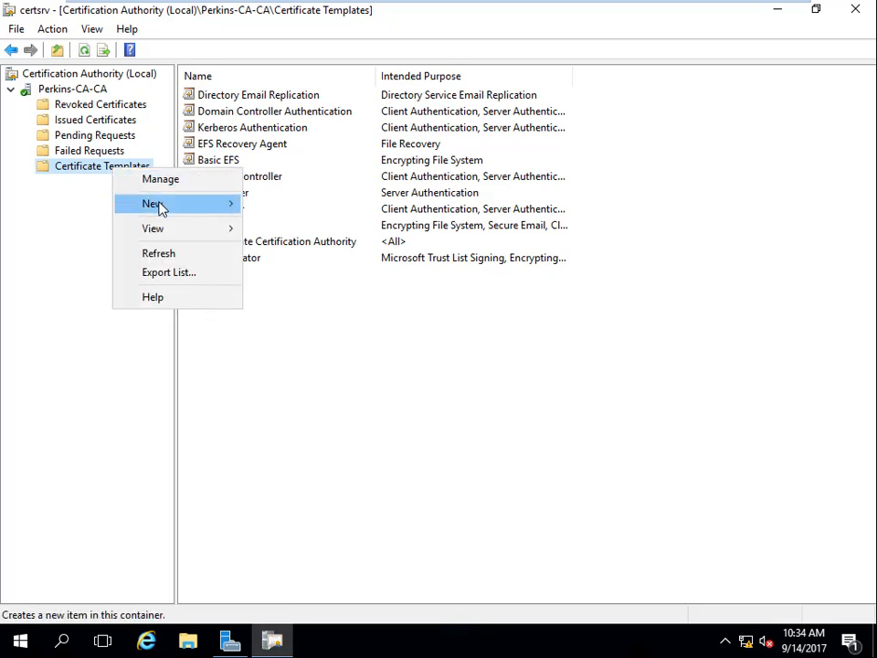
{"action": "mouse_move", "coordinate": [160, 208]}
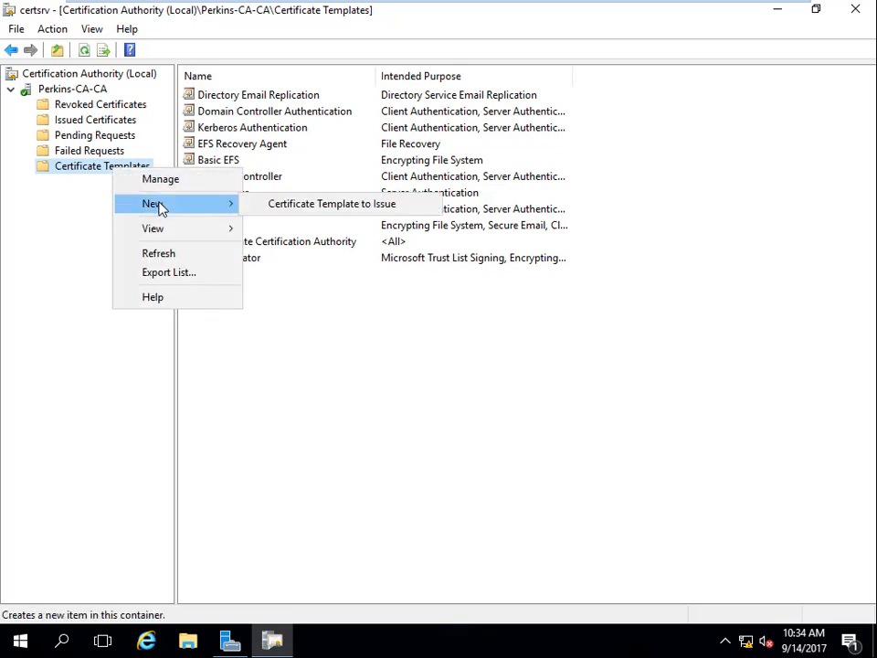
{"action": "left_click", "coordinate": [345, 207]}
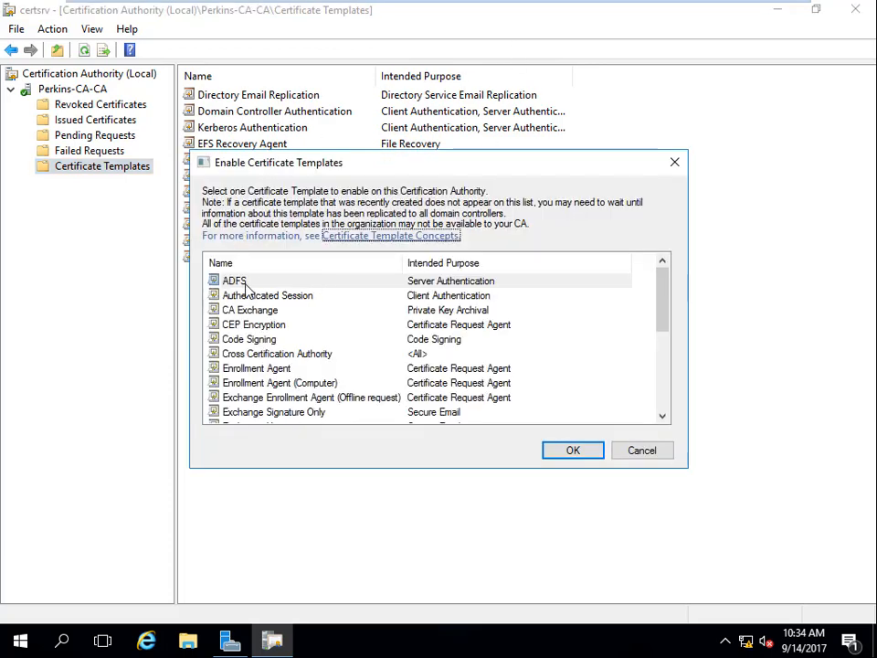
{"action": "left_click", "coordinate": [239, 284]}
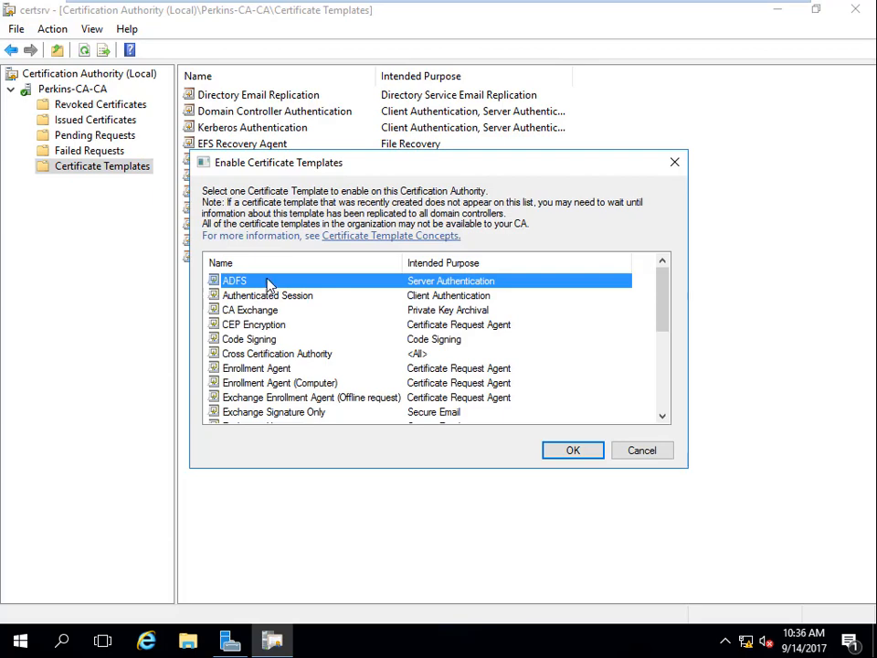
{"action": "left_click", "coordinate": [572, 457]}
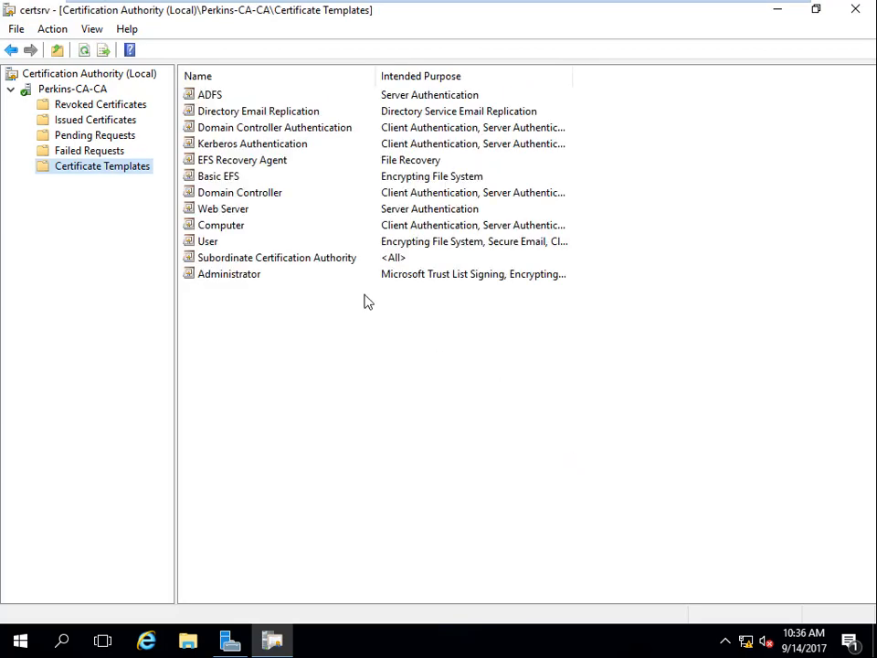
{"action": "left_click", "coordinate": [209, 96]}
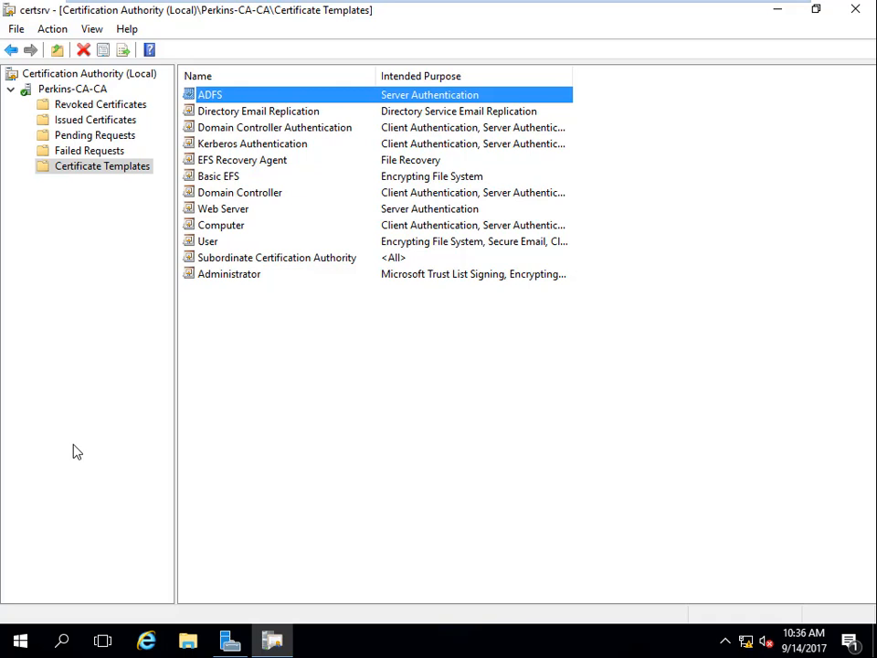
Minimize the Certification Authority and Server Manager windows and launch an empty management console with the mmc command
{"action": "left_click", "coordinate": [783, 14]}
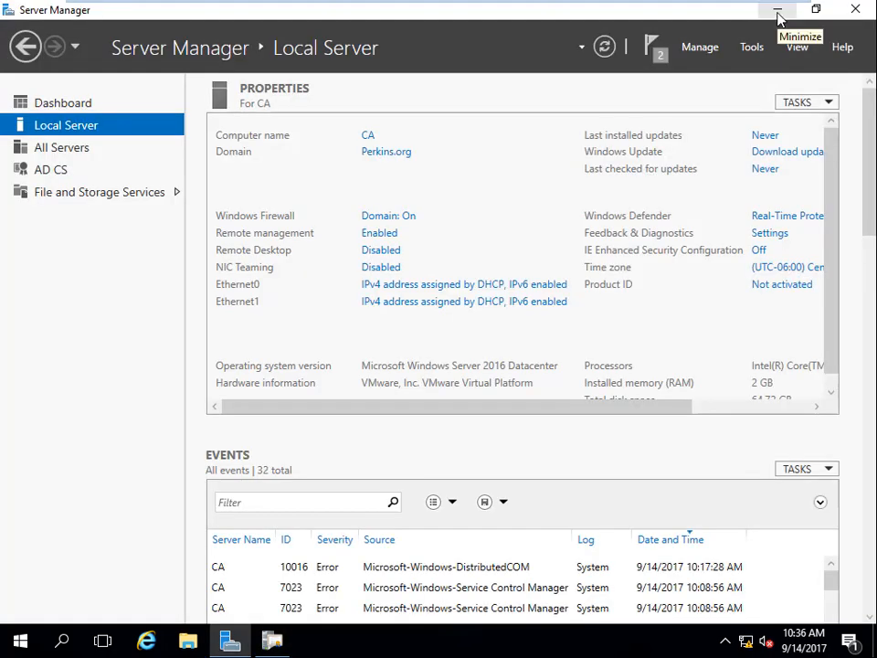
{"action": "left_click", "coordinate": [777, 11]}
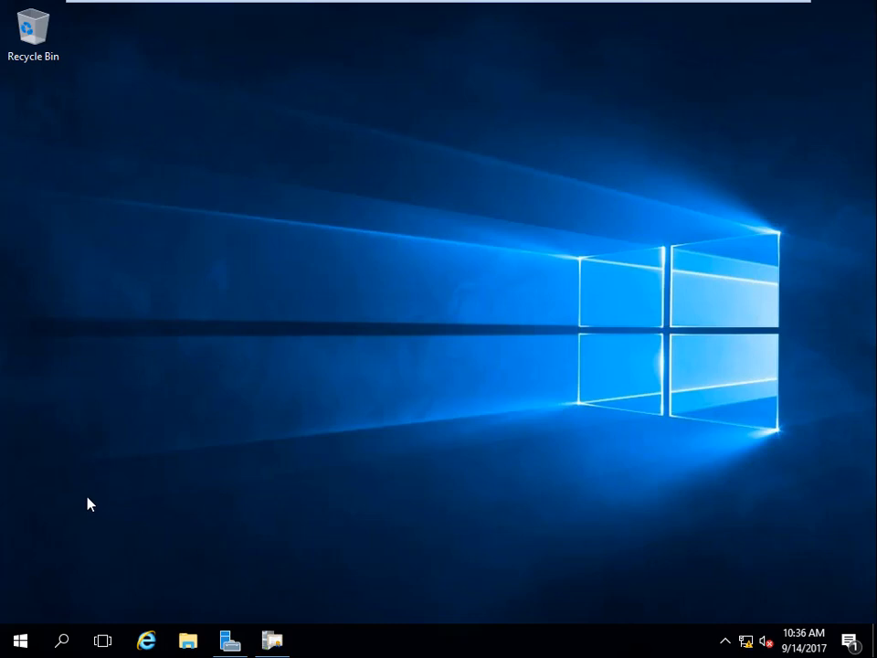
{"action": "key", "text": "super+r"}
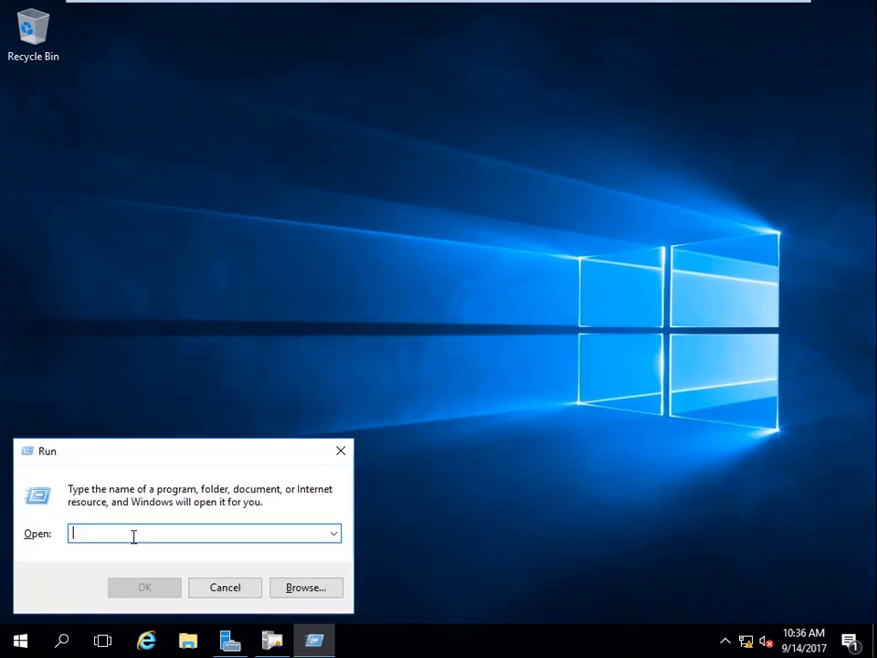
{"action": "type", "text": "mmc"}
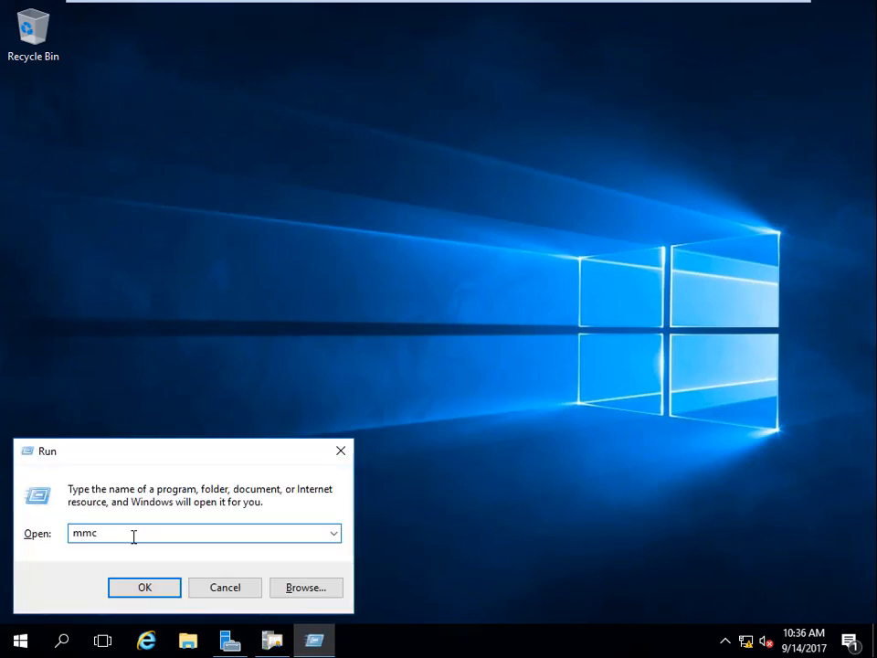
{"action": "key", "text": "Return"}
{"action": "left_click", "coordinate": [374, 428]}
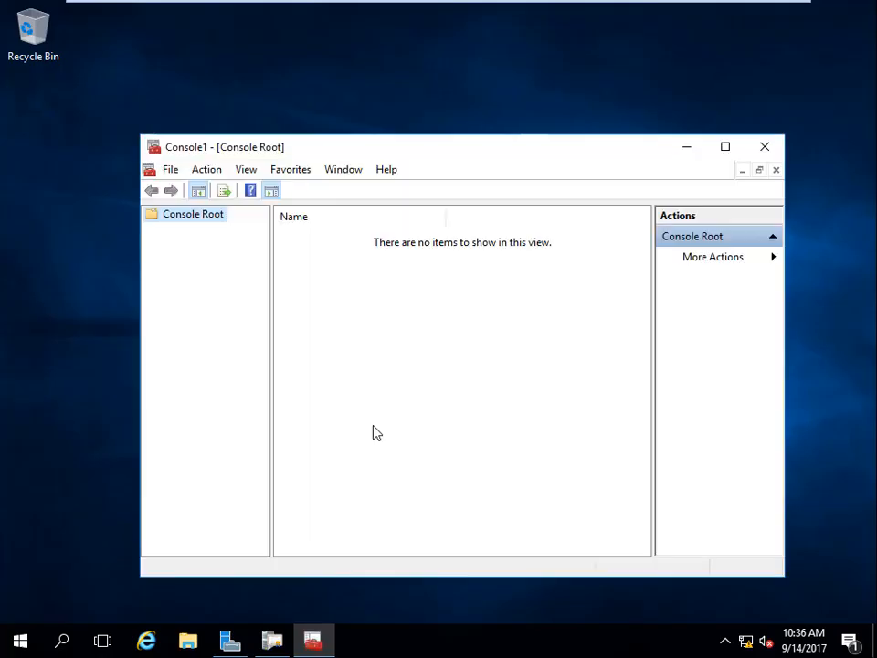
Add the Certificates snap-in to the console, managing the computer account on the local computer
{"action": "left_click", "coordinate": [169, 170]}
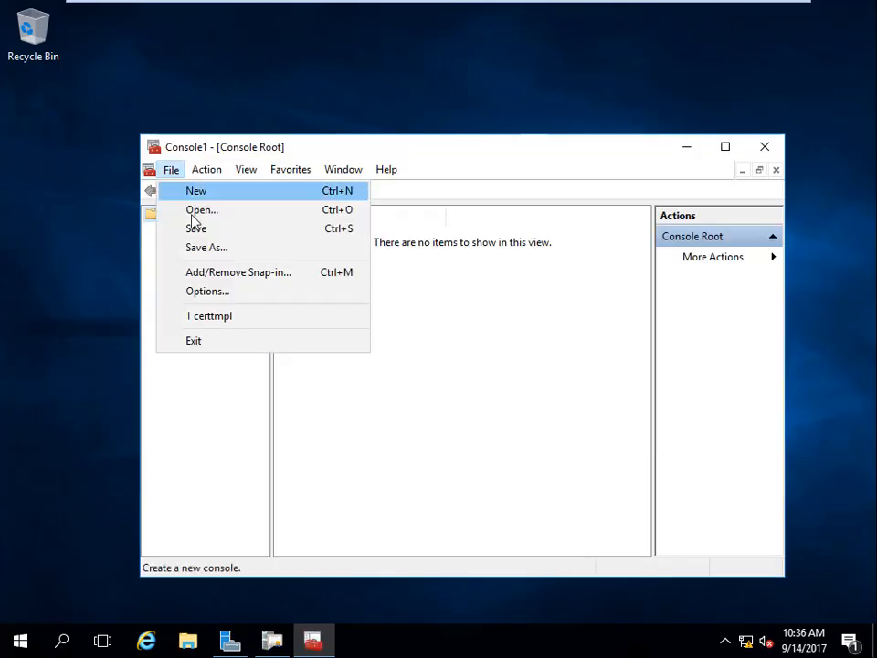
{"action": "left_click", "coordinate": [211, 272]}
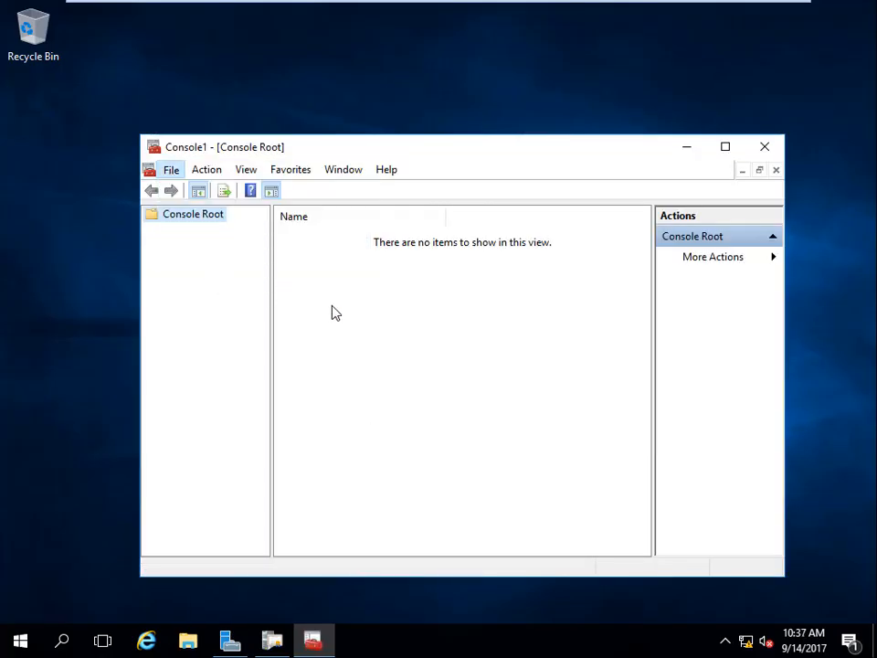
{"action": "left_click", "coordinate": [215, 307]}
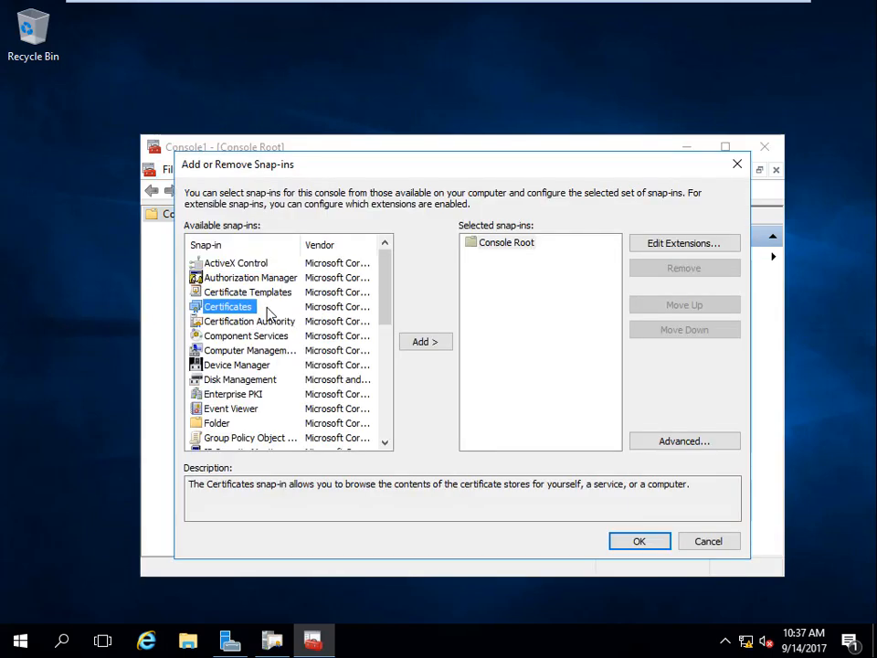
{"action": "left_click", "coordinate": [447, 348]}
{"action": "left_click", "coordinate": [235, 274]}
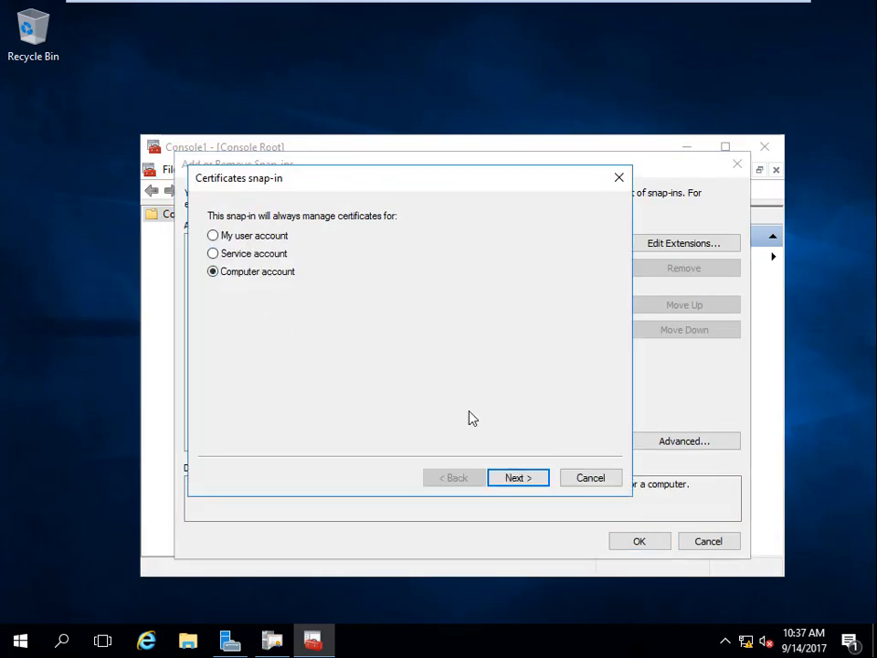
{"action": "left_click", "coordinate": [525, 482]}
{"action": "left_click", "coordinate": [527, 486]}
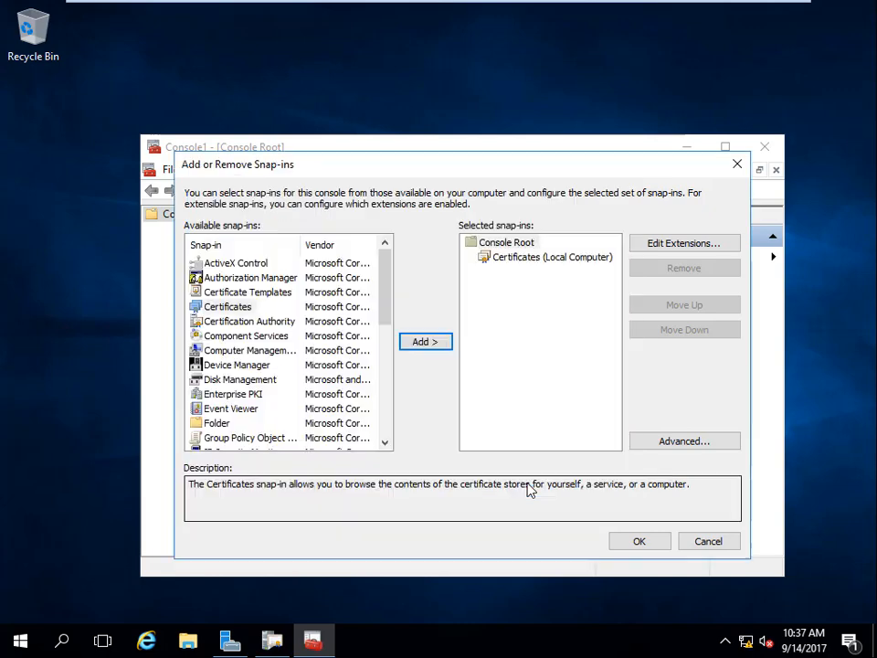
{"action": "left_click", "coordinate": [642, 544]}
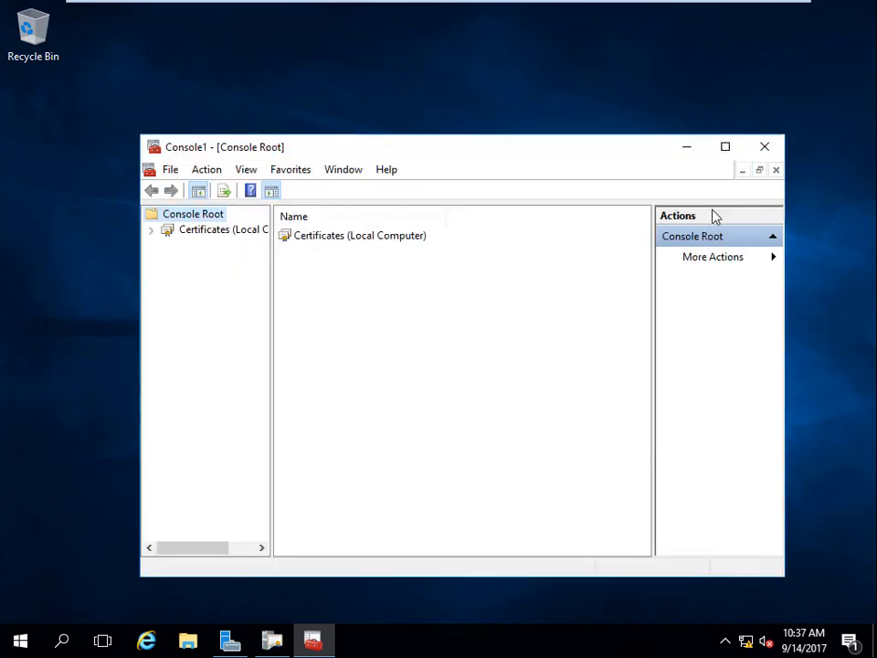
Maximize the console and expand the Personal store under Certificates (Local Computer)
{"action": "left_click", "coordinate": [726, 147]}
{"action": "left_click", "coordinate": [11, 89]}
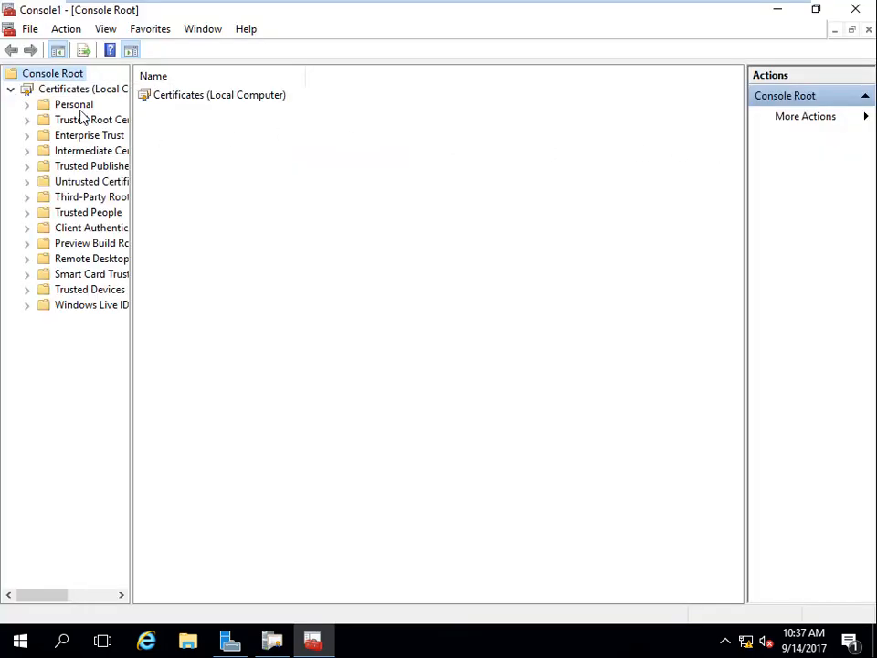
{"action": "left_click", "coordinate": [43, 105]}
{"action": "left_click", "coordinate": [28, 105]}
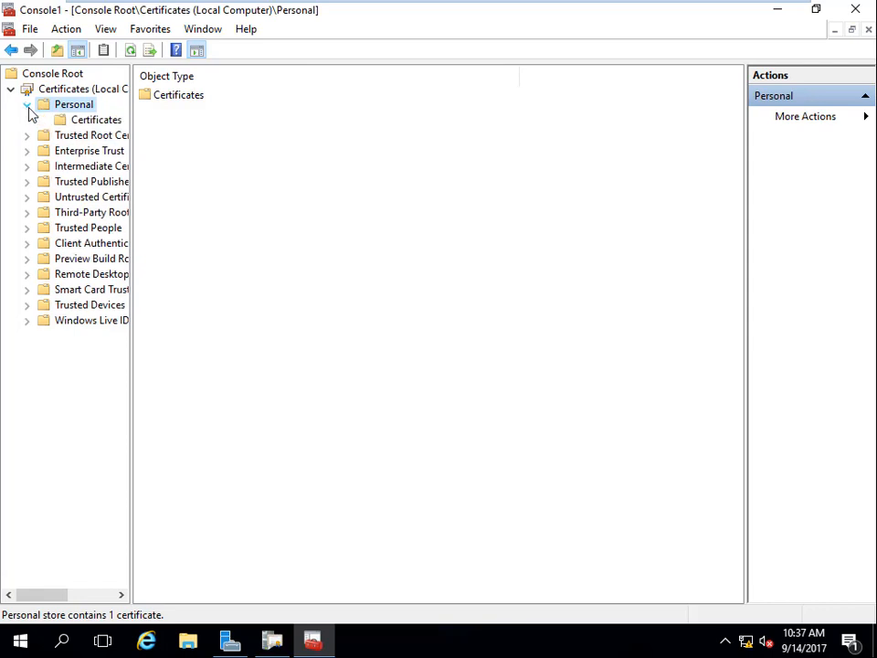
{"action": "left_click", "coordinate": [102, 118]}
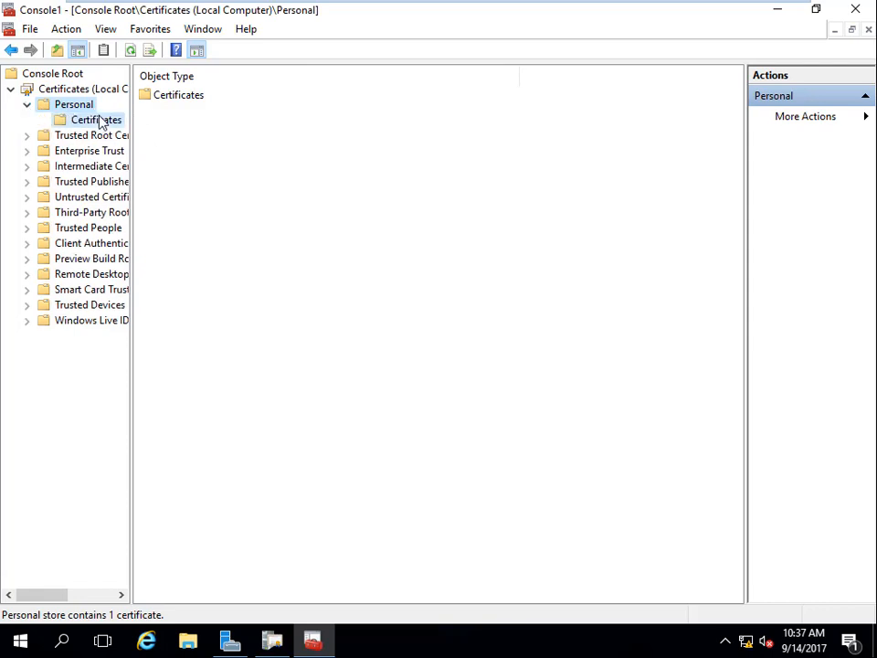
{"action": "left_click", "coordinate": [75, 105]}
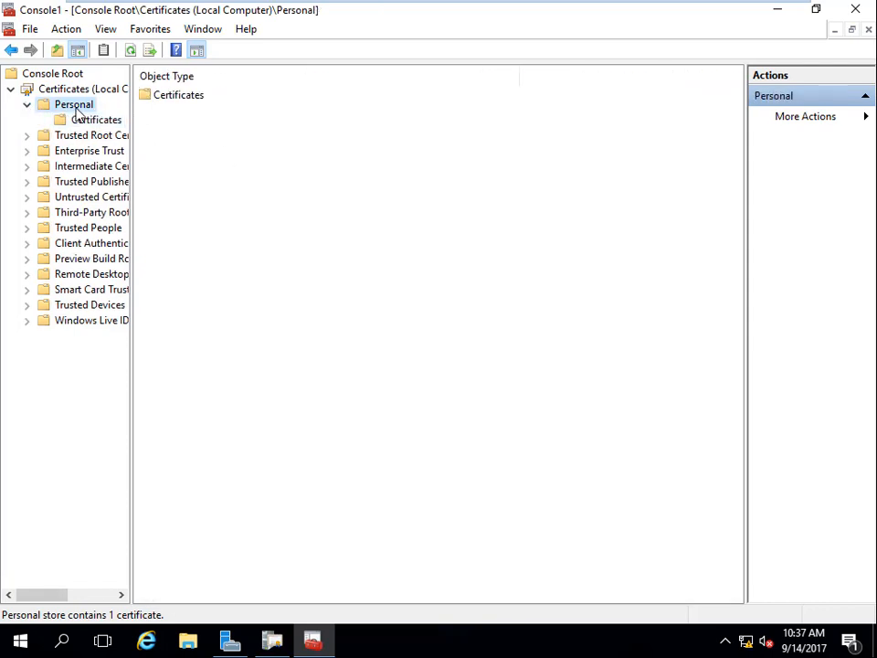
Change the Certificates view options to organize the view by certificate purpose
{"action": "right_click", "coordinate": [76, 112]}
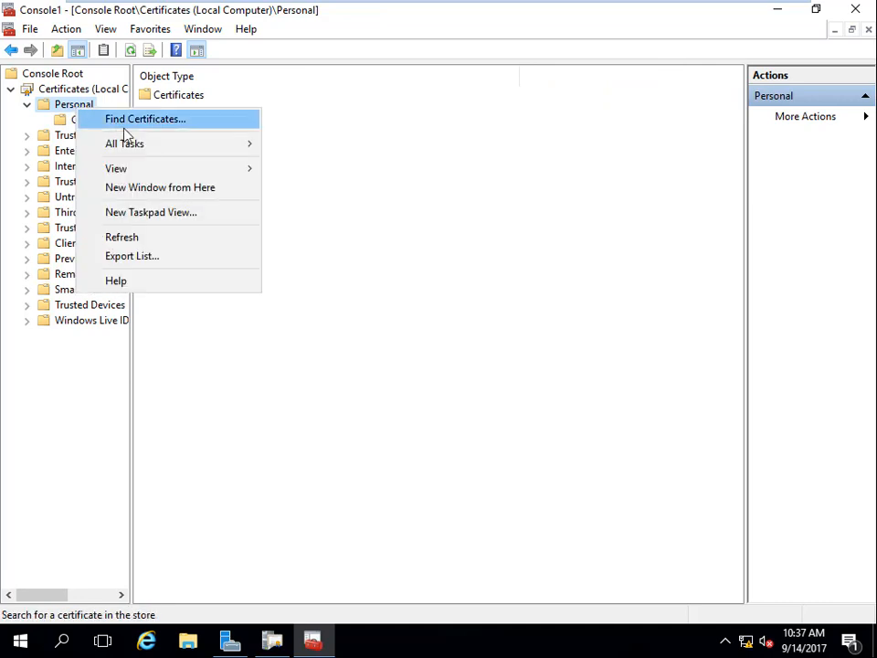
{"action": "mouse_move", "coordinate": [168, 171]}
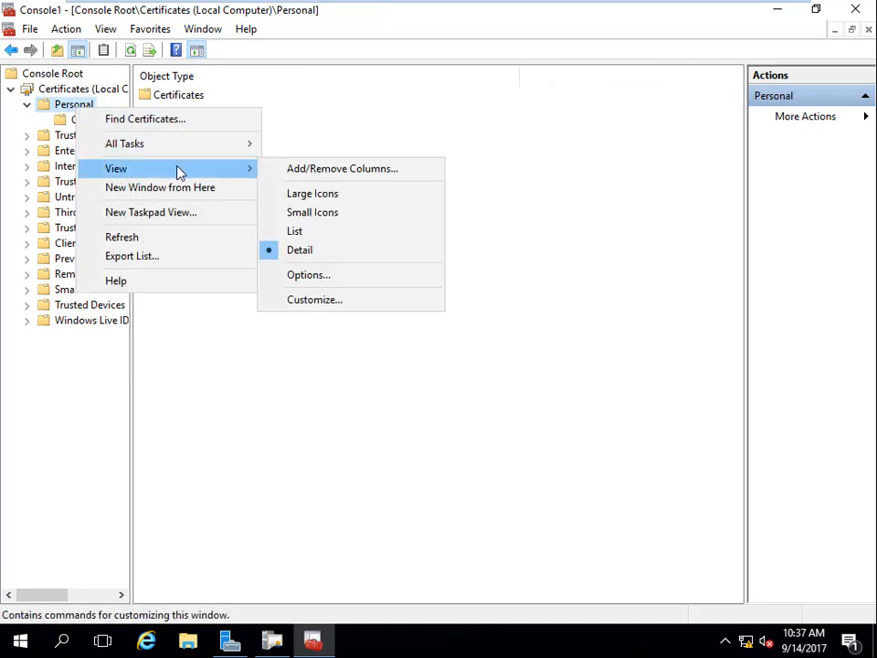
{"action": "left_click", "coordinate": [359, 277]}
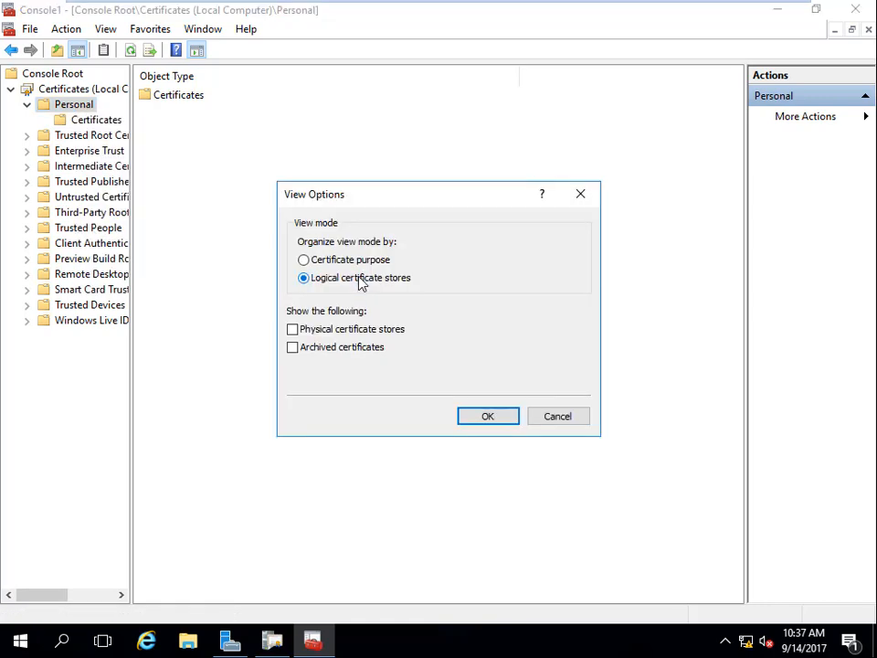
{"action": "left_click", "coordinate": [306, 260]}
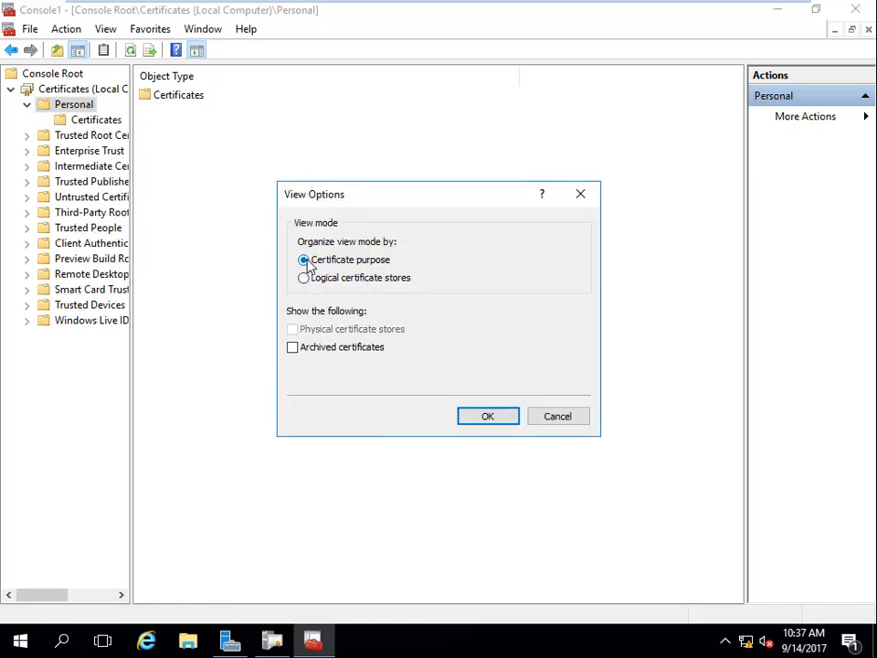
{"action": "left_click", "coordinate": [485, 423]}
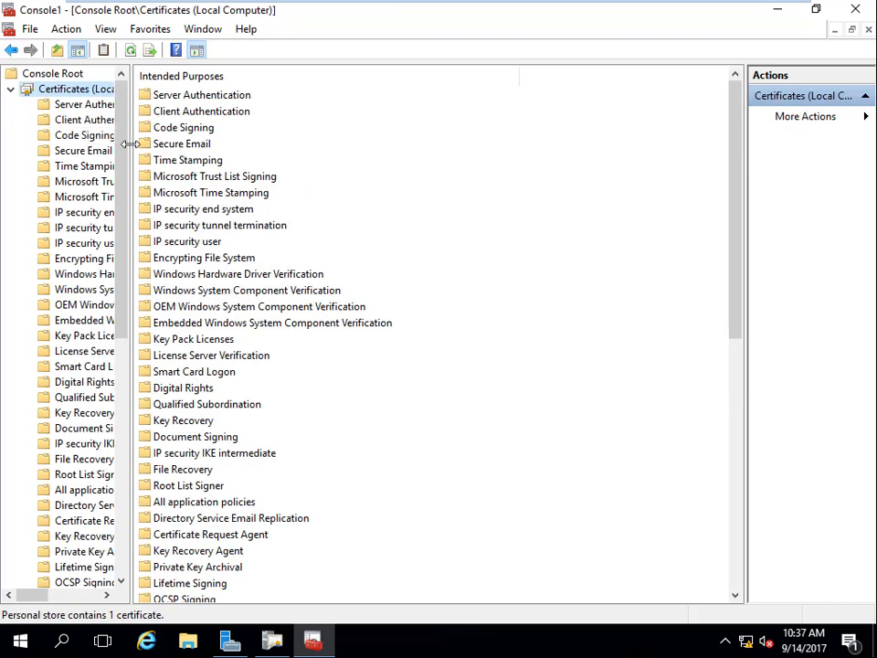
Widen the console tree and examine the certificates listed under the purposes from Server Authentication to Qualified Subordination
{"action": "left_click_drag", "start_coordinate": [129, 143], "coordinate": [212, 160]}
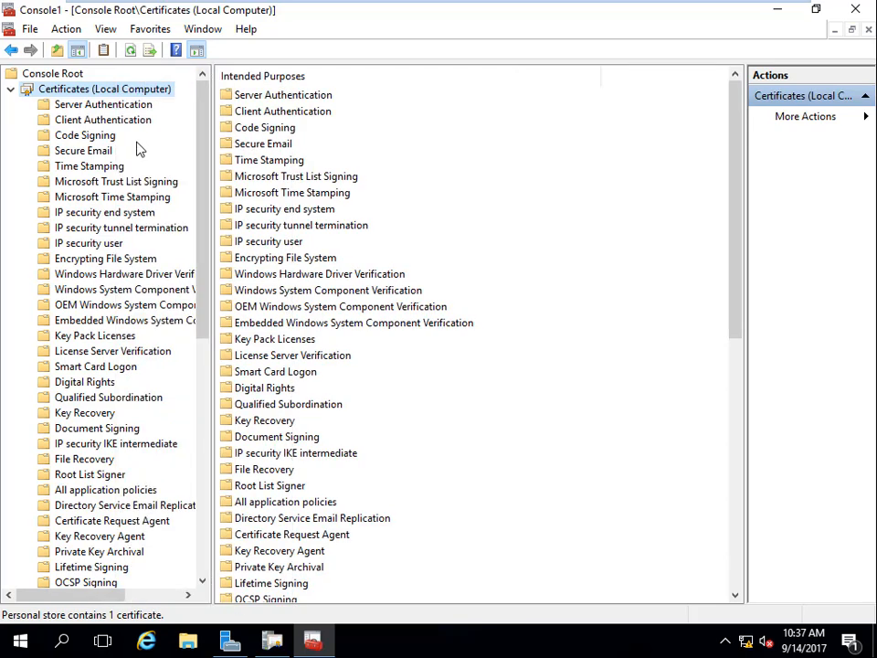
{"action": "left_click", "coordinate": [111, 107]}
{"action": "left_click", "coordinate": [110, 120]}
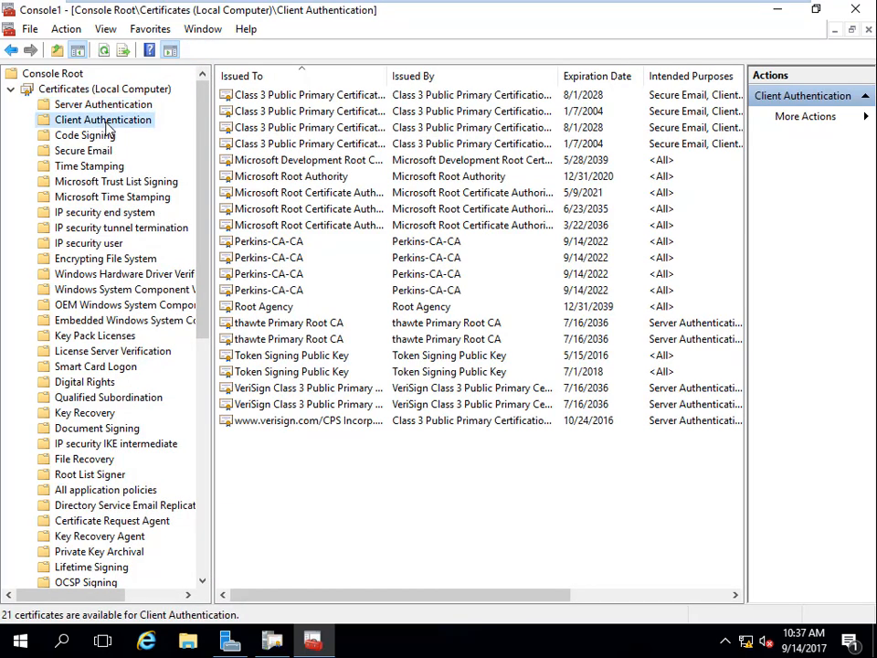
{"action": "left_click", "coordinate": [84, 135]}
{"action": "left_click", "coordinate": [91, 181]}
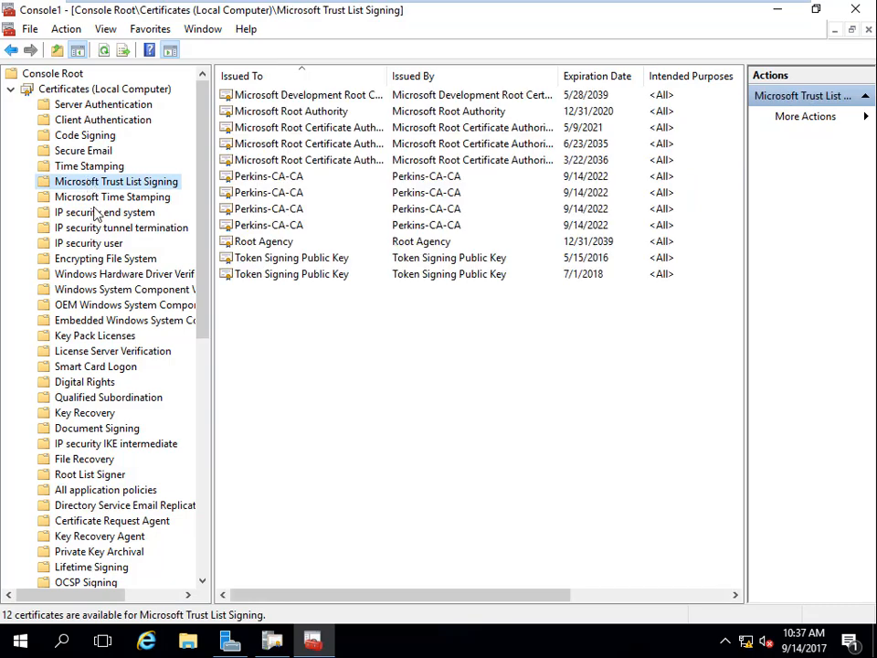
{"action": "left_click", "coordinate": [96, 212]}
{"action": "left_click", "coordinate": [96, 227]}
{"action": "left_click", "coordinate": [96, 243]}
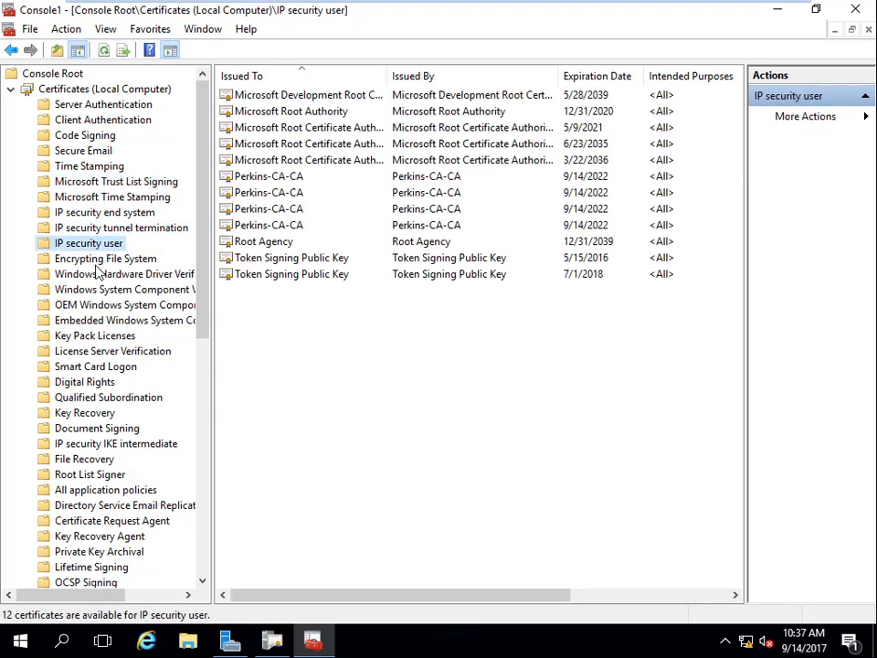
{"action": "left_click", "coordinate": [96, 258]}
{"action": "left_click", "coordinate": [98, 305]}
{"action": "left_click", "coordinate": [99, 335]}
{"action": "left_click", "coordinate": [98, 397]}
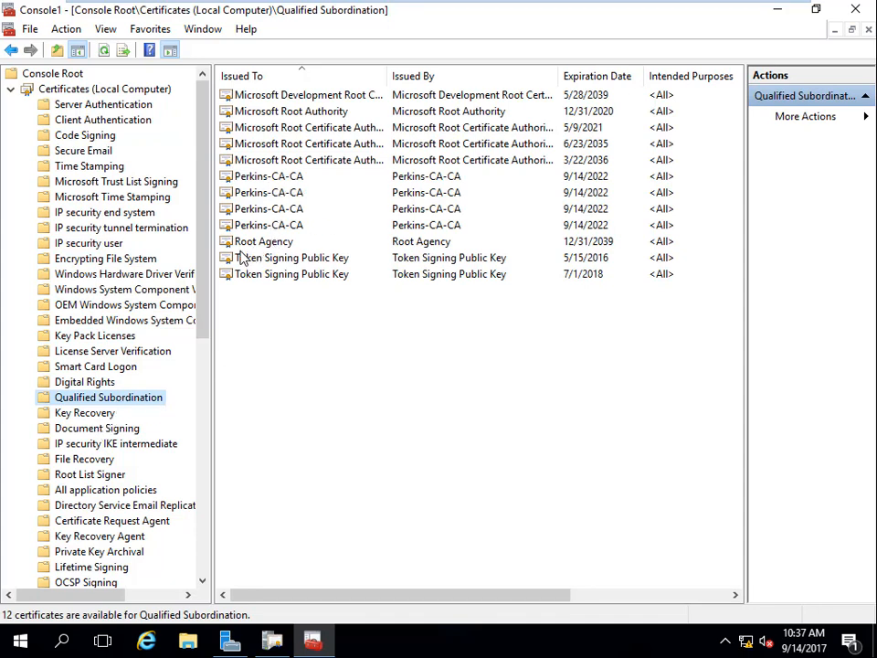
{"action": "left_click", "coordinate": [11, 88]}
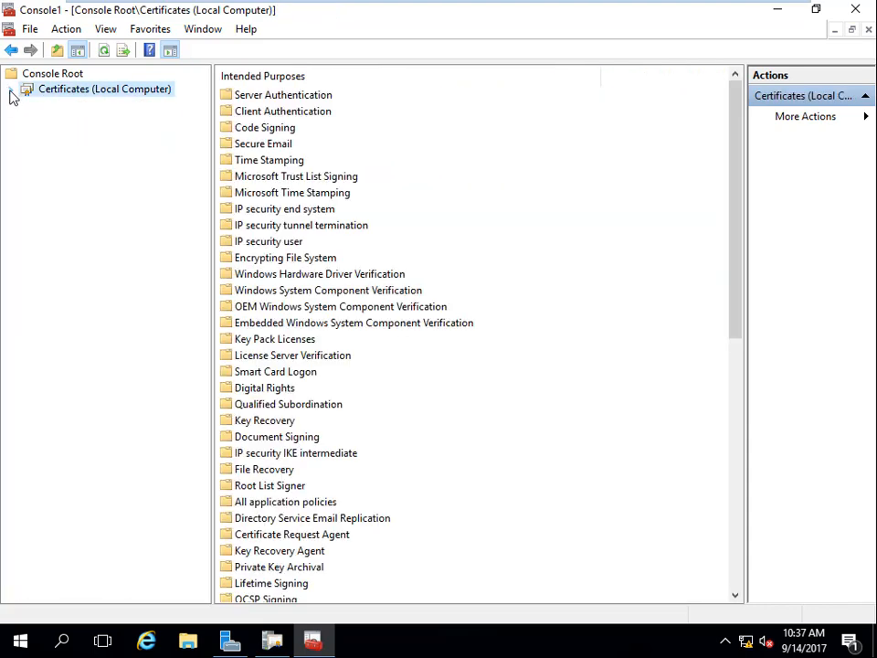
{"action": "left_click", "coordinate": [11, 88]}
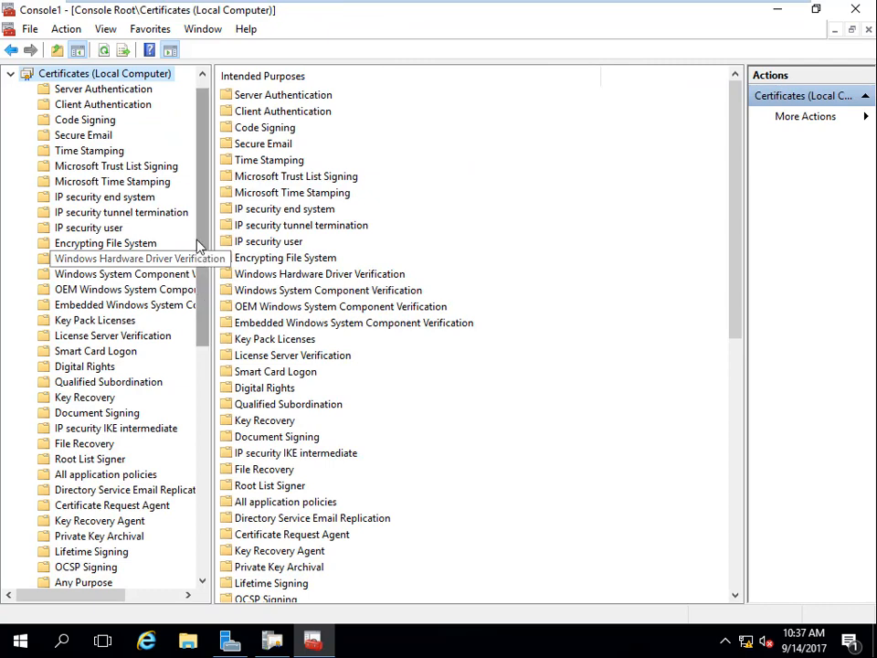
{"action": "left_click", "coordinate": [11, 77]}
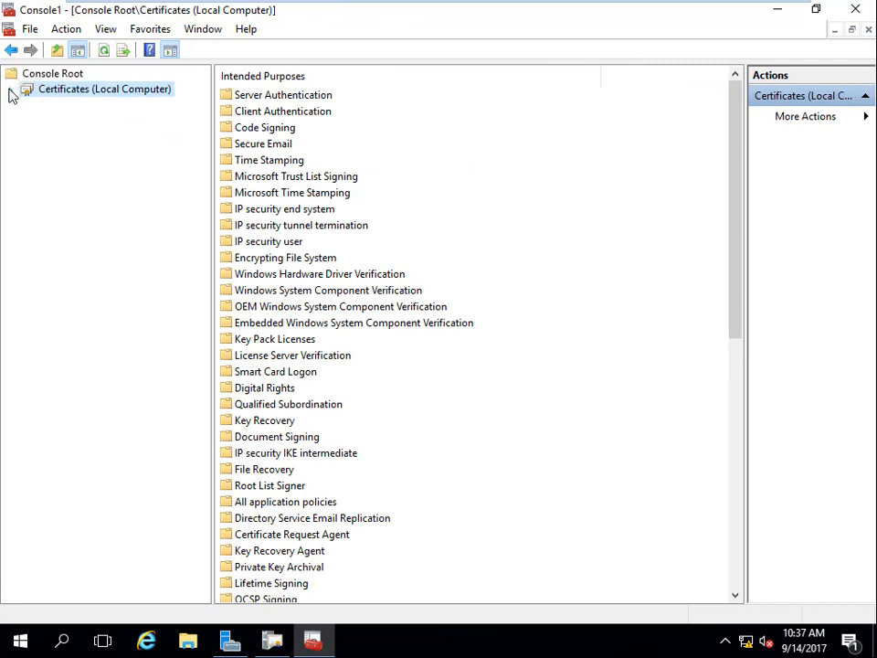
{"action": "left_click", "coordinate": [12, 91]}
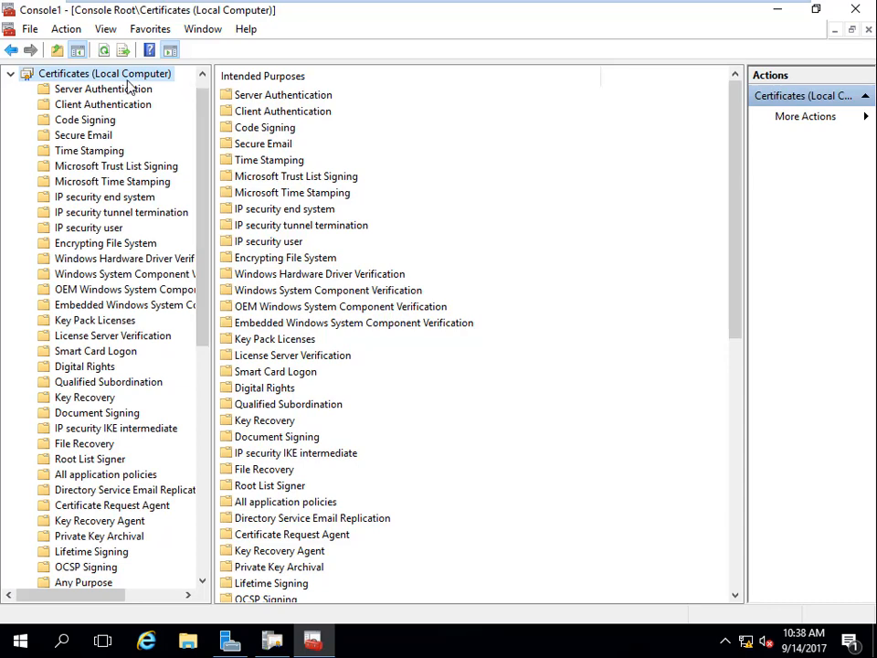
Switch the Certificates (Local Computer) view back to being organized by logical certificate stores
{"action": "right_click", "coordinate": [77, 79]}
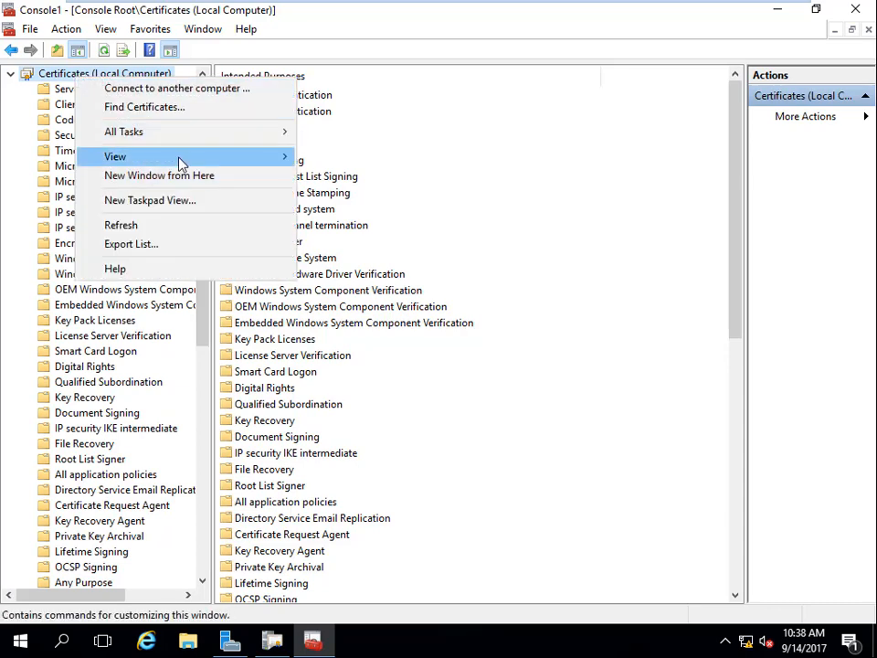
{"action": "mouse_move", "coordinate": [181, 160]}
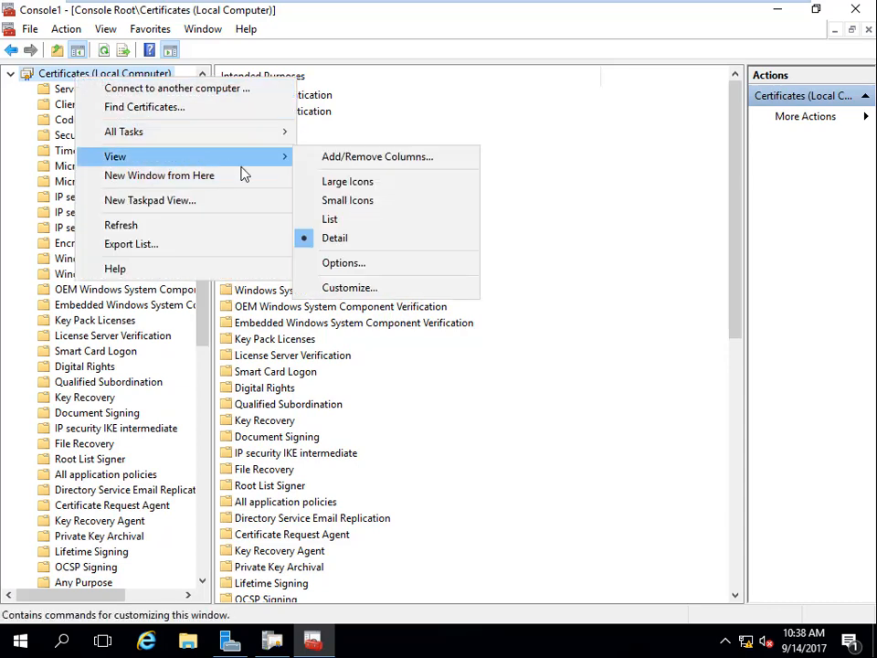
{"action": "left_click", "coordinate": [375, 265]}
{"action": "left_click", "coordinate": [305, 279]}
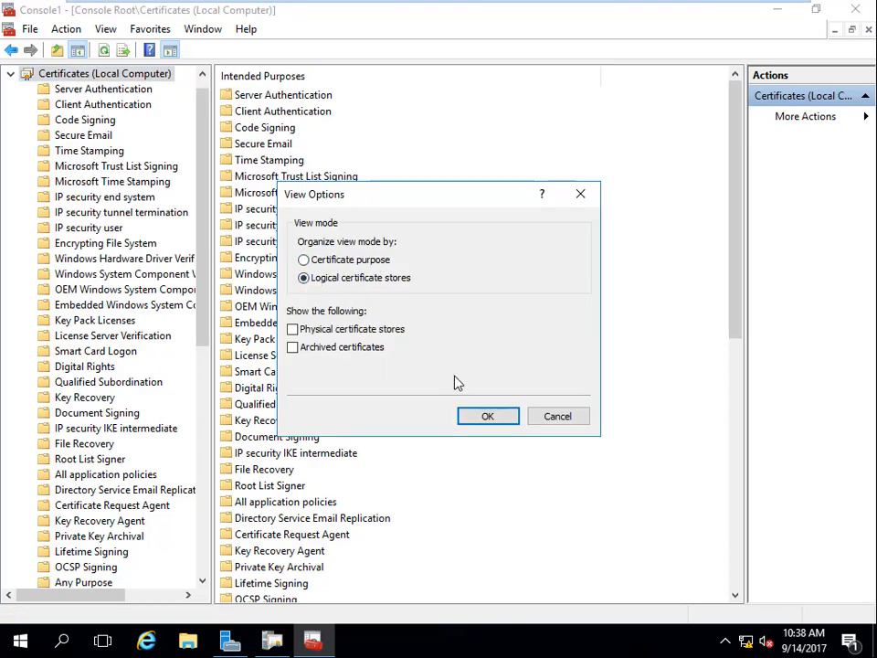
{"action": "left_click", "coordinate": [484, 418]}
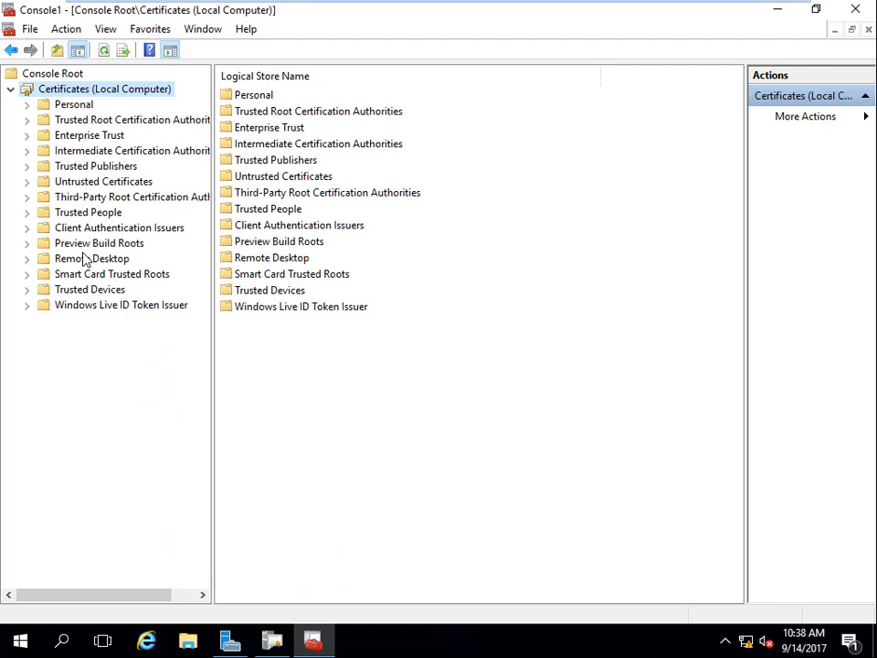
Expand the Third-Party Root Certification Authorities store and view its certificates
{"action": "left_click", "coordinate": [97, 197]}
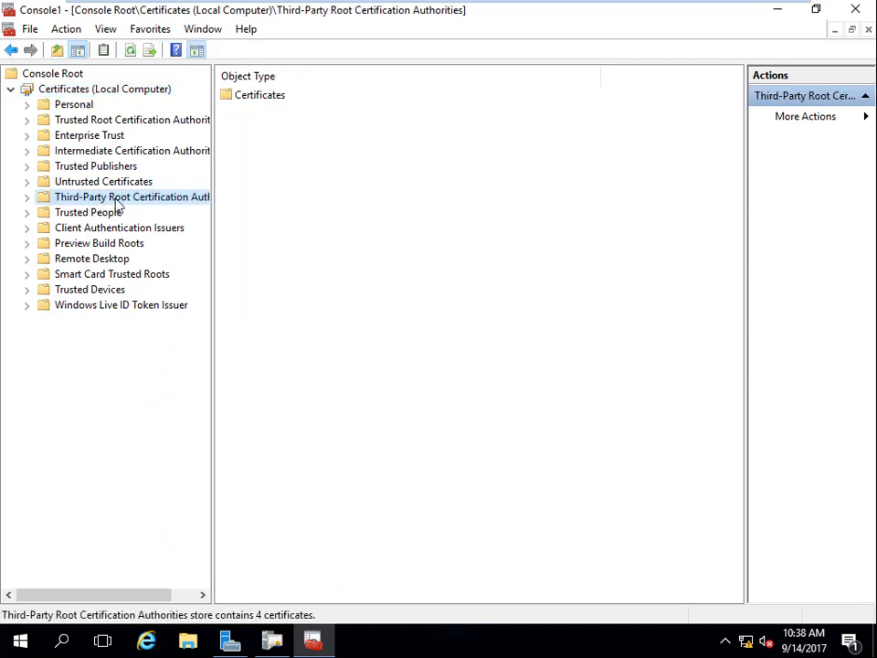
{"action": "left_click", "coordinate": [26, 198]}
{"action": "left_click", "coordinate": [91, 214]}
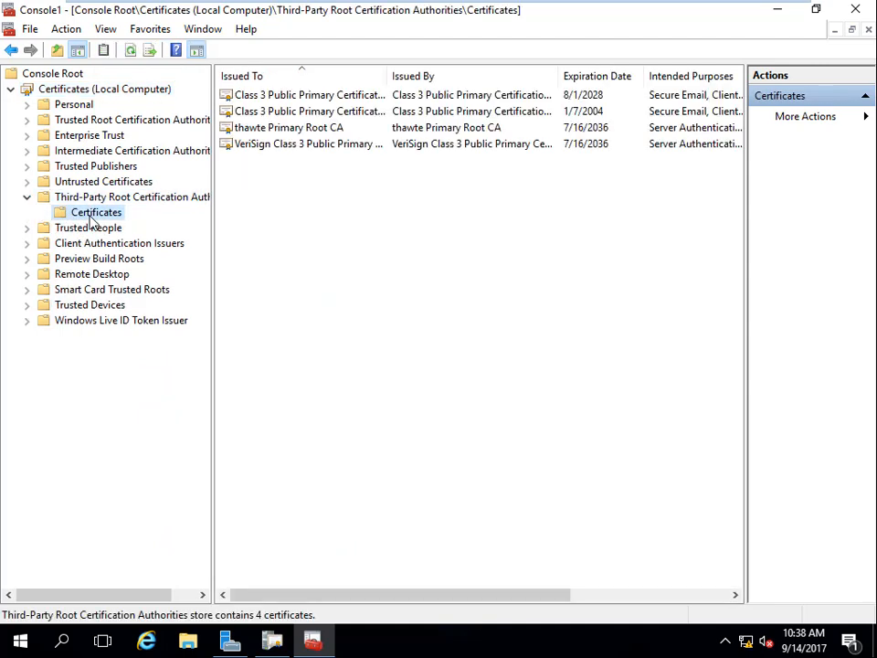
Look through the Trusted People, Client Authentication Issuers and Remote Desktop stores, and view the certificates in the Preview Build Roots store
{"action": "left_click", "coordinate": [60, 230]}
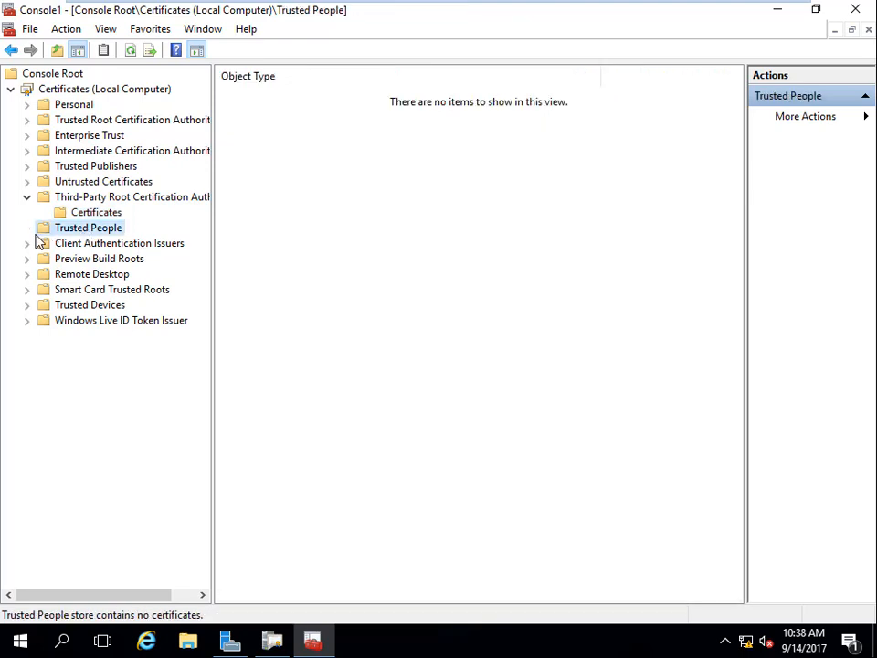
{"action": "left_click", "coordinate": [98, 245]}
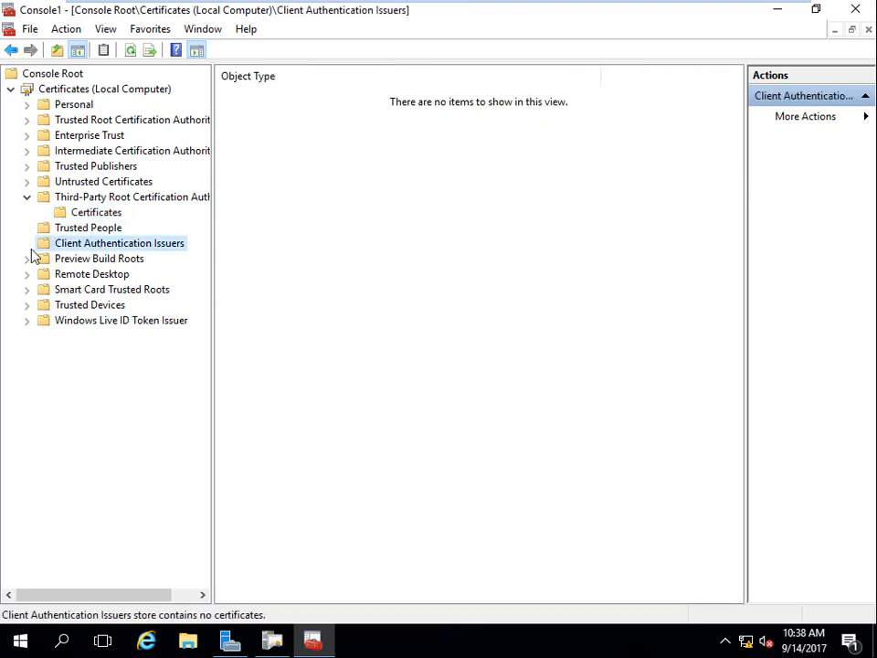
{"action": "left_click", "coordinate": [114, 260]}
{"action": "left_click", "coordinate": [94, 276]}
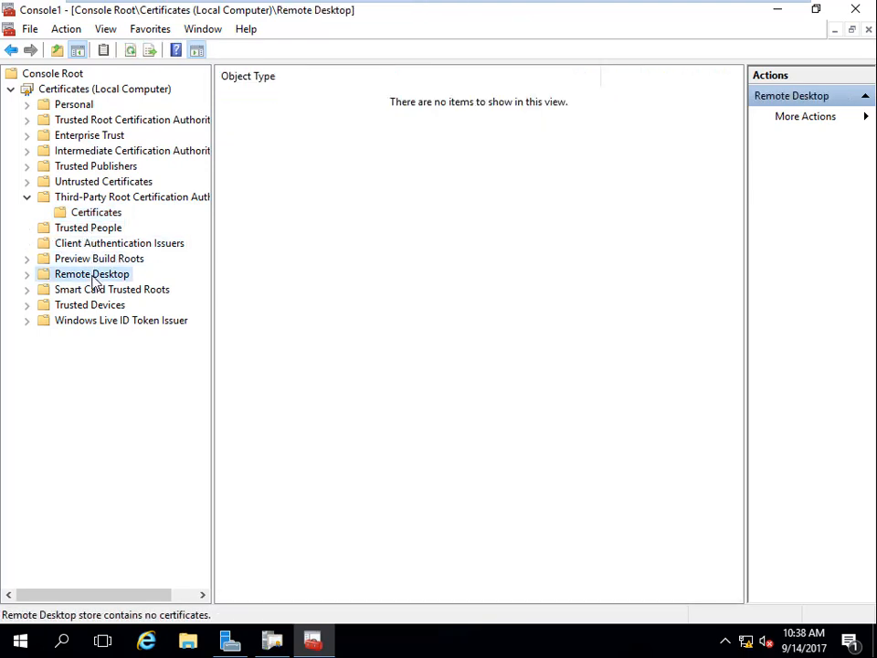
{"action": "left_click", "coordinate": [57, 247]}
{"action": "left_click", "coordinate": [62, 258]}
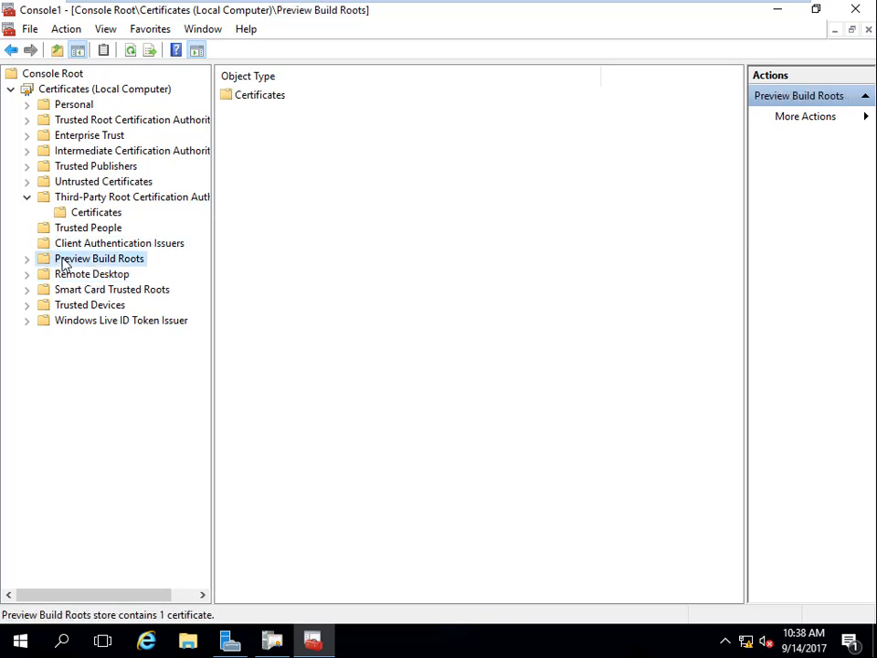
{"action": "double_click", "coordinate": [274, 98]}
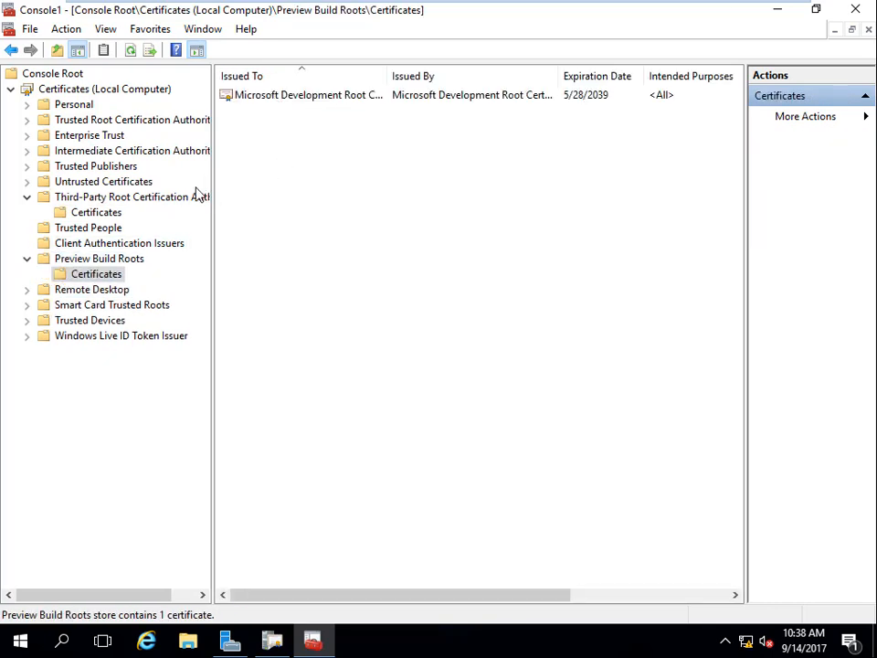
Start a request for a new certificate from the Certificates folder of the Personal store
{"action": "left_click", "coordinate": [78, 104]}
{"action": "right_click", "coordinate": [79, 105]}
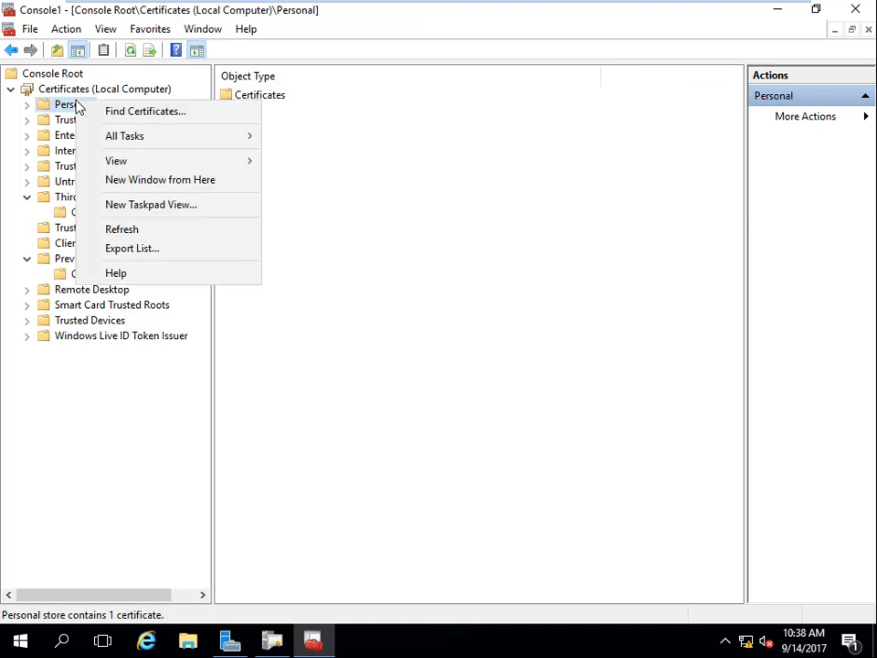
{"action": "mouse_move", "coordinate": [159, 149]}
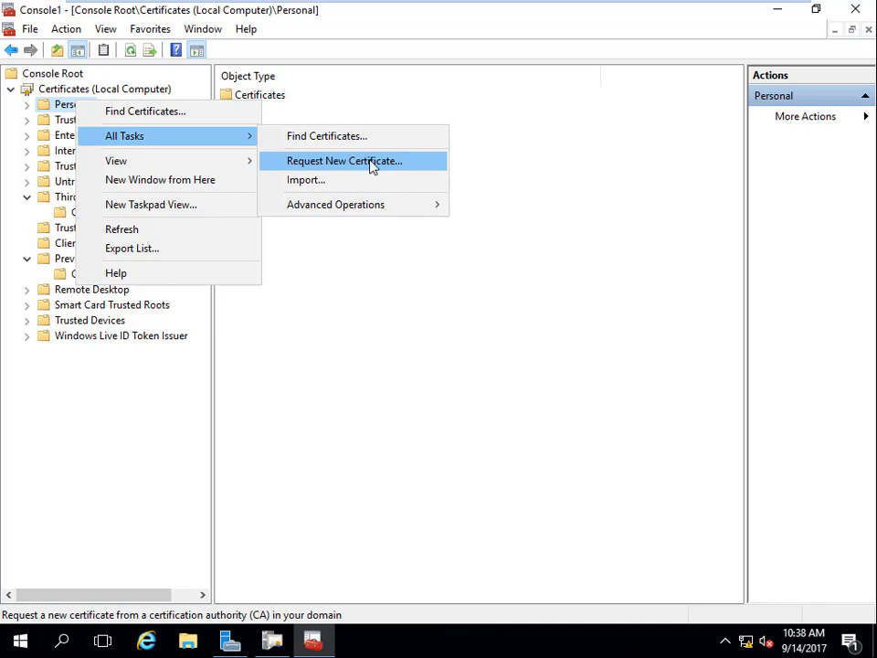
{"action": "mouse_move", "coordinate": [210, 165]}
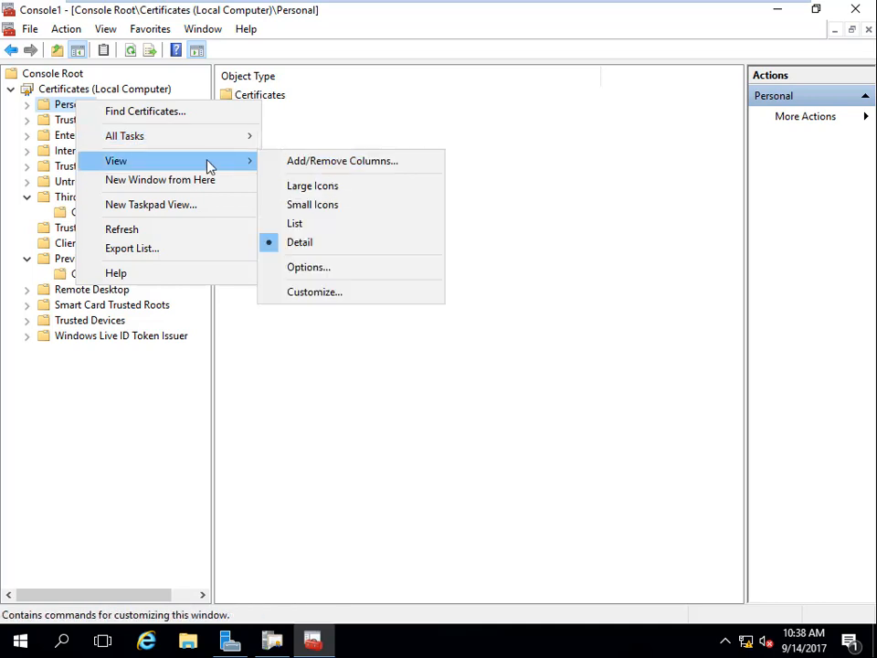
{"action": "left_click", "coordinate": [26, 106]}
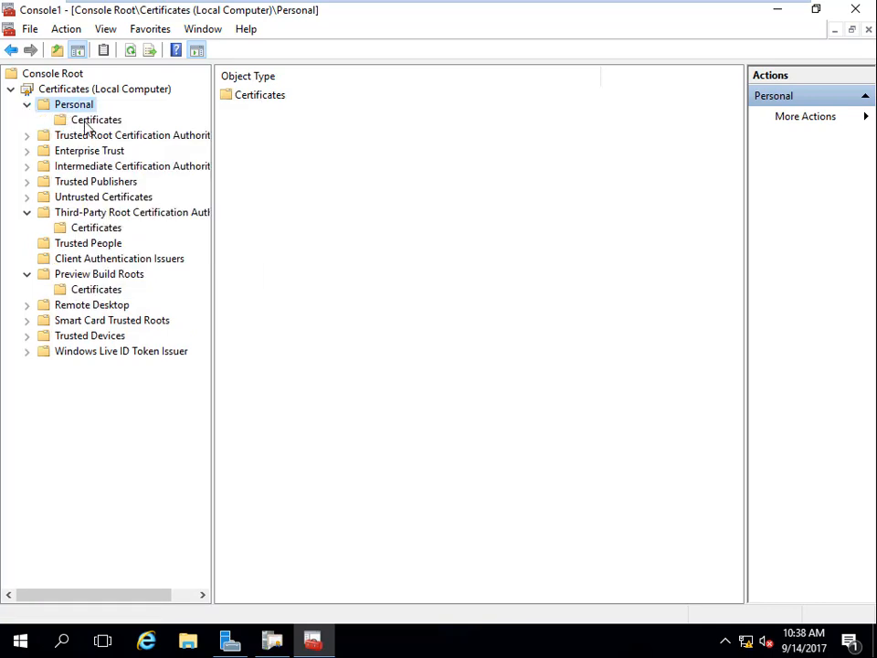
{"action": "left_click", "coordinate": [92, 121]}
{"action": "right_click", "coordinate": [86, 121]}
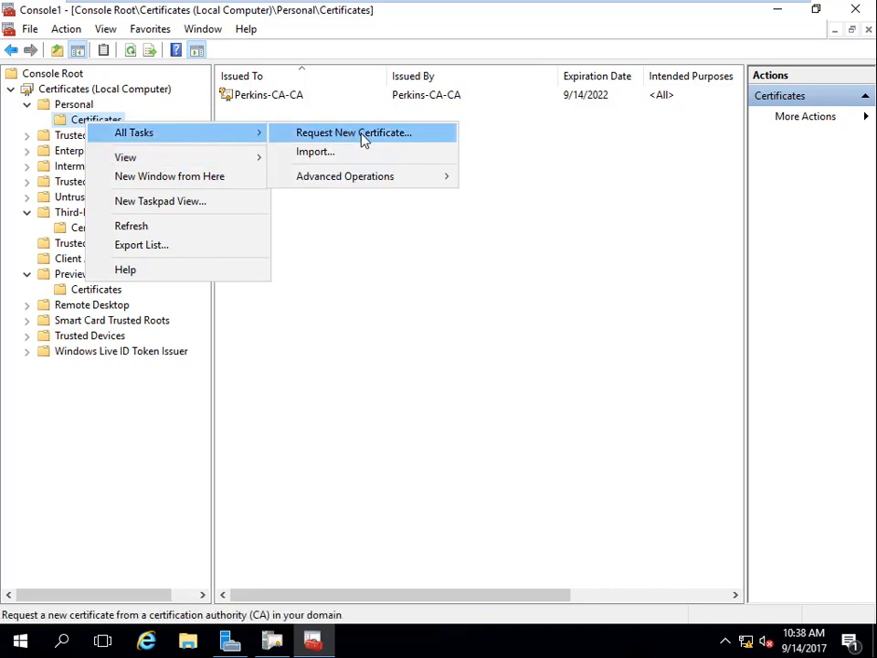
{"action": "left_click", "coordinate": [366, 139]}
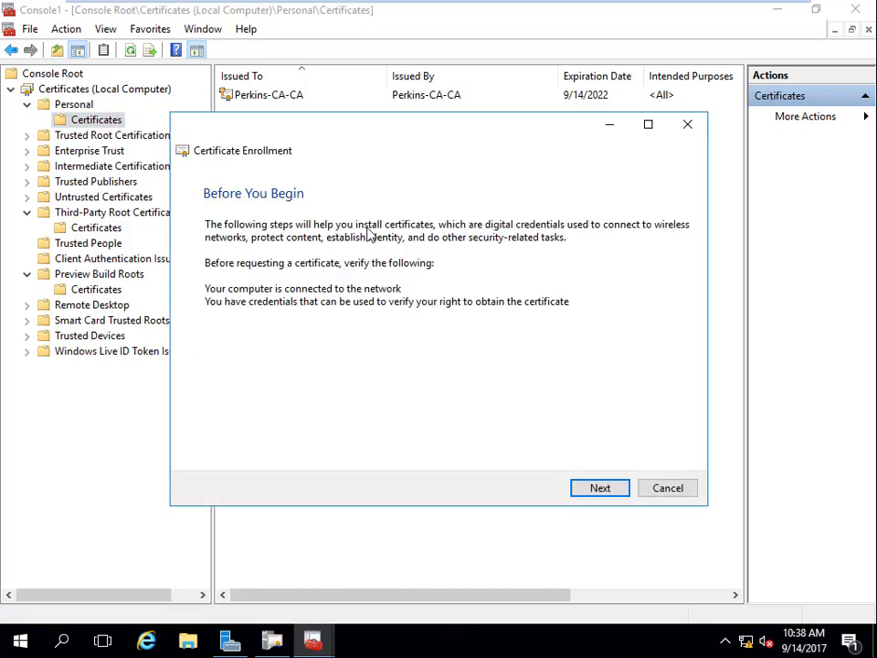
Advance the enrollment wizard to the certificate selection using Active Directory Enrollment Policy, checking the policy's details on the way
{"action": "left_click", "coordinate": [611, 491]}
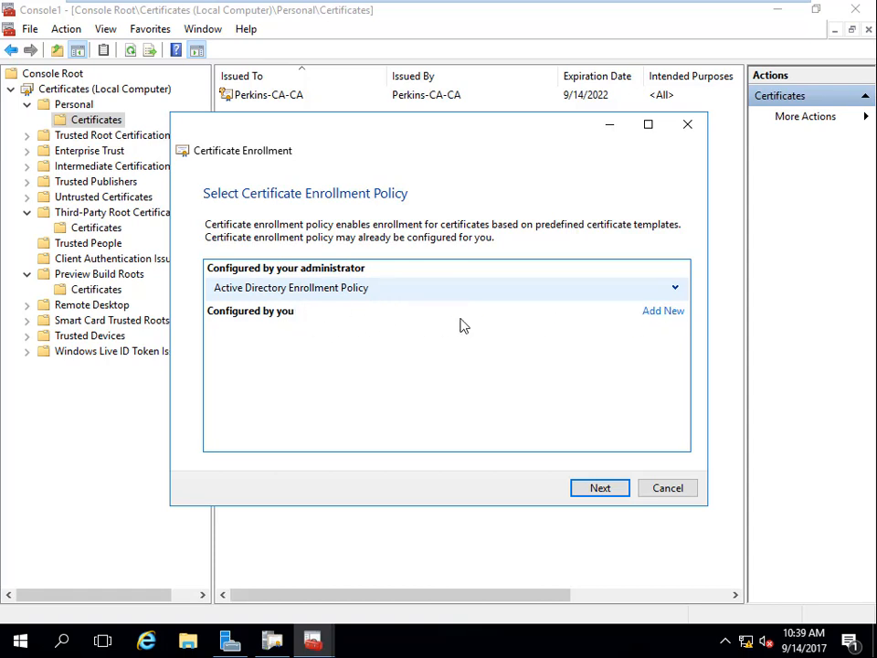
{"action": "left_click", "coordinate": [677, 288]}
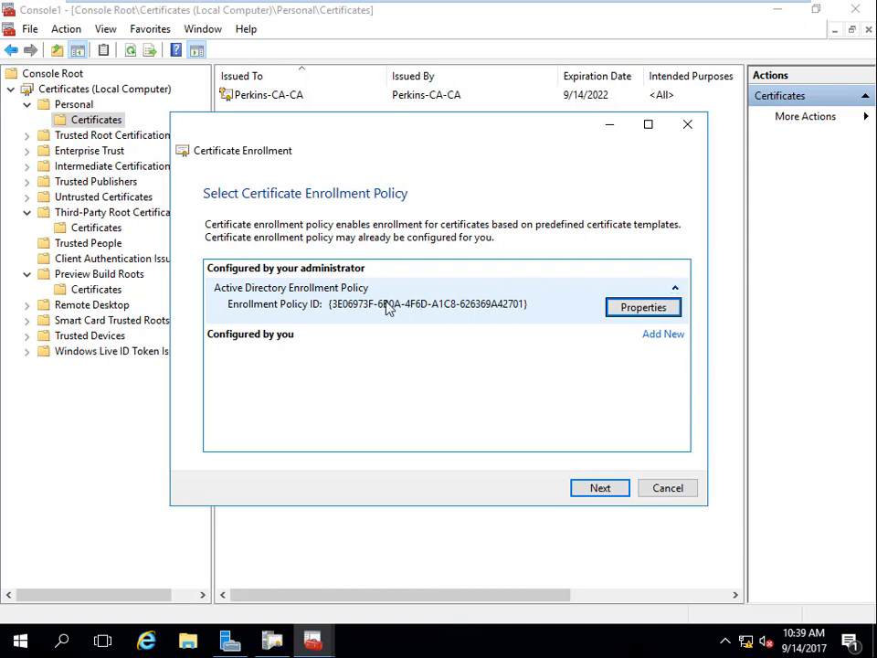
{"action": "left_click", "coordinate": [675, 287]}
{"action": "left_click", "coordinate": [609, 490]}
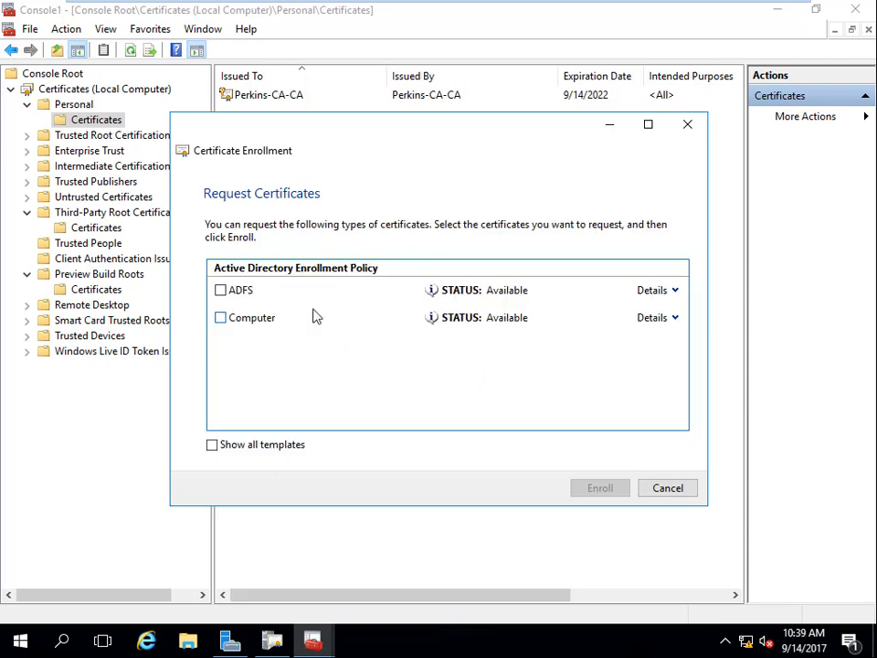
Enroll for the ADFS certificate and finish the enrollment wizard
{"action": "left_click", "coordinate": [221, 291]}
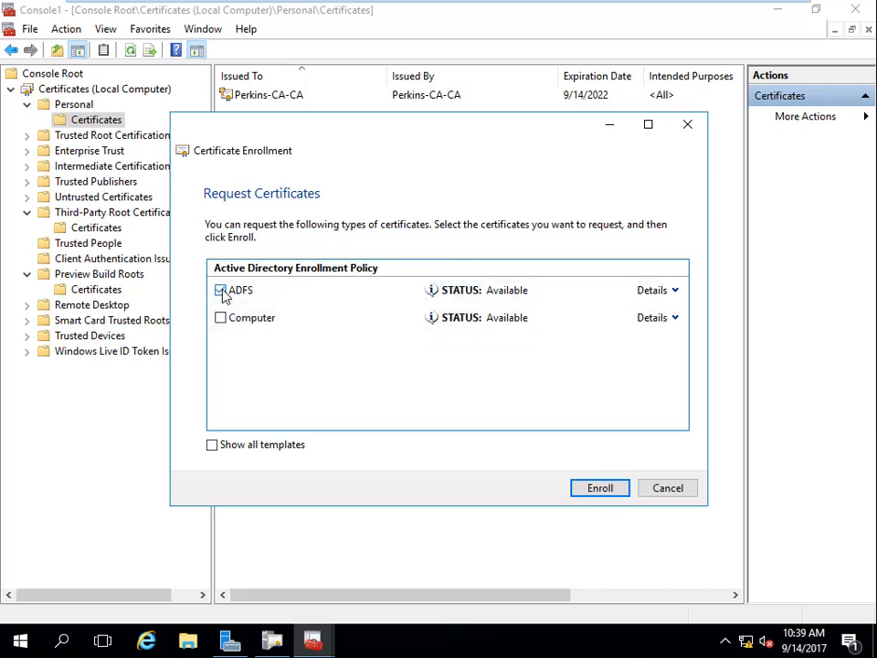
{"action": "left_click", "coordinate": [609, 490]}
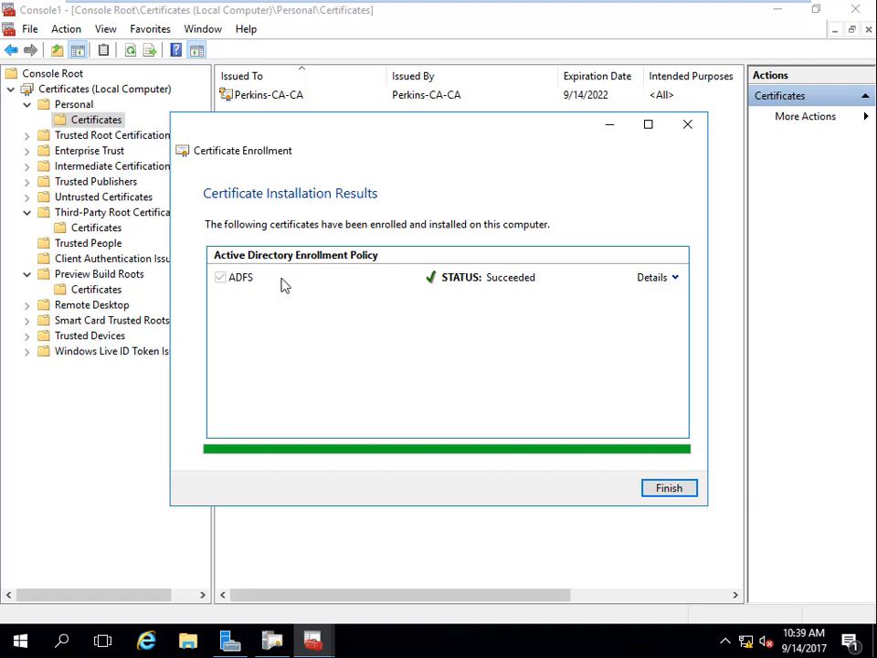
{"action": "left_click", "coordinate": [680, 495]}
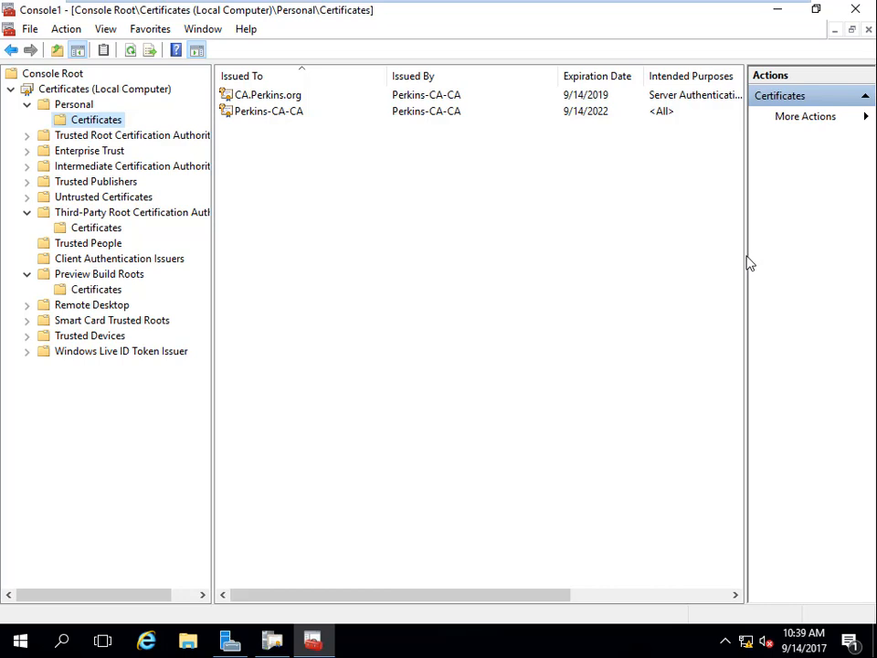
Widen the certificate list and examine the general information of the CA.Perkins.org certificate
{"action": "left_click_drag", "start_coordinate": [747, 264], "coordinate": [791, 263]}
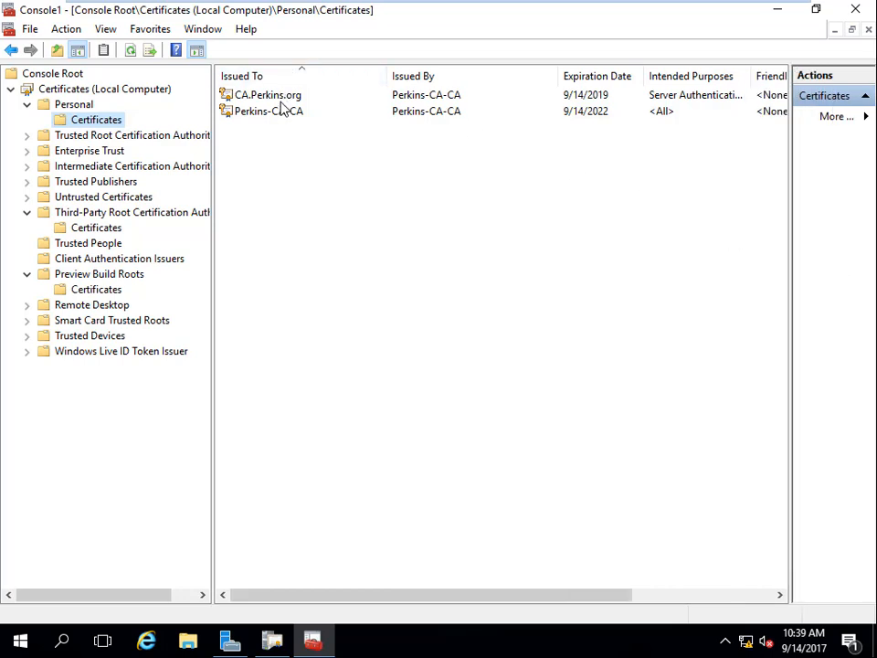
{"action": "left_click", "coordinate": [284, 102]}
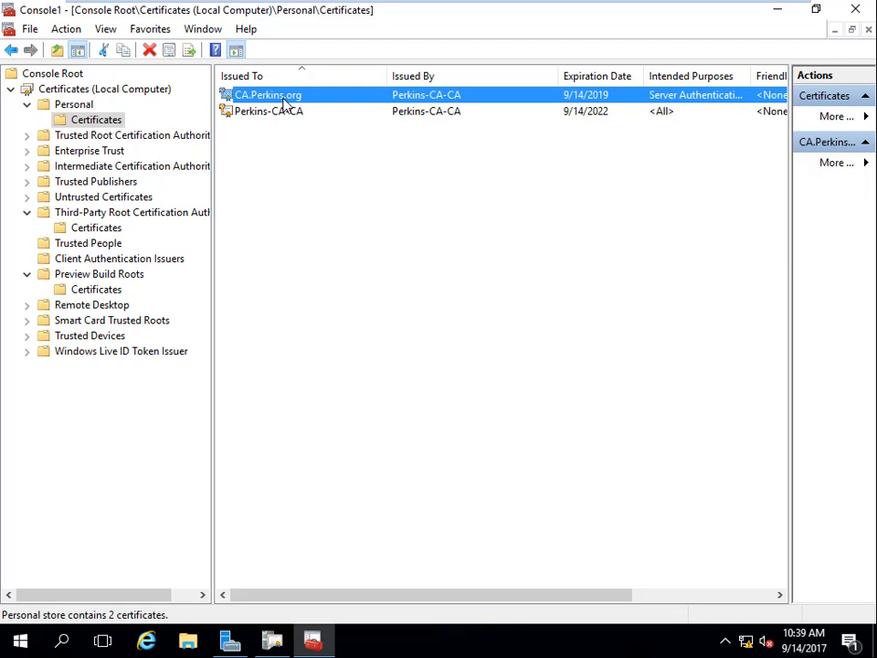
{"action": "double_click", "coordinate": [284, 102]}
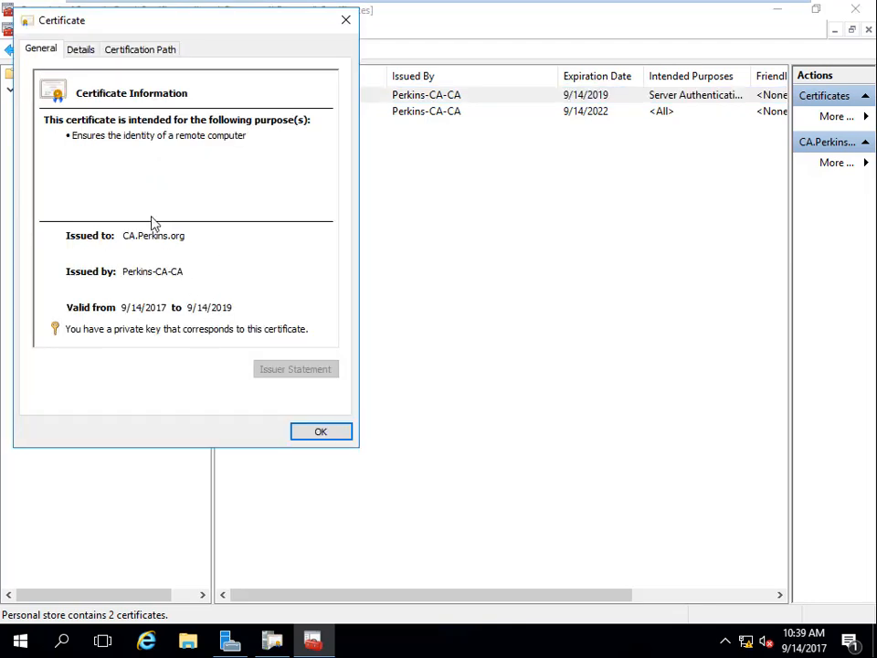
{"action": "left_click_drag", "start_coordinate": [190, 33], "coordinate": [557, 94]}
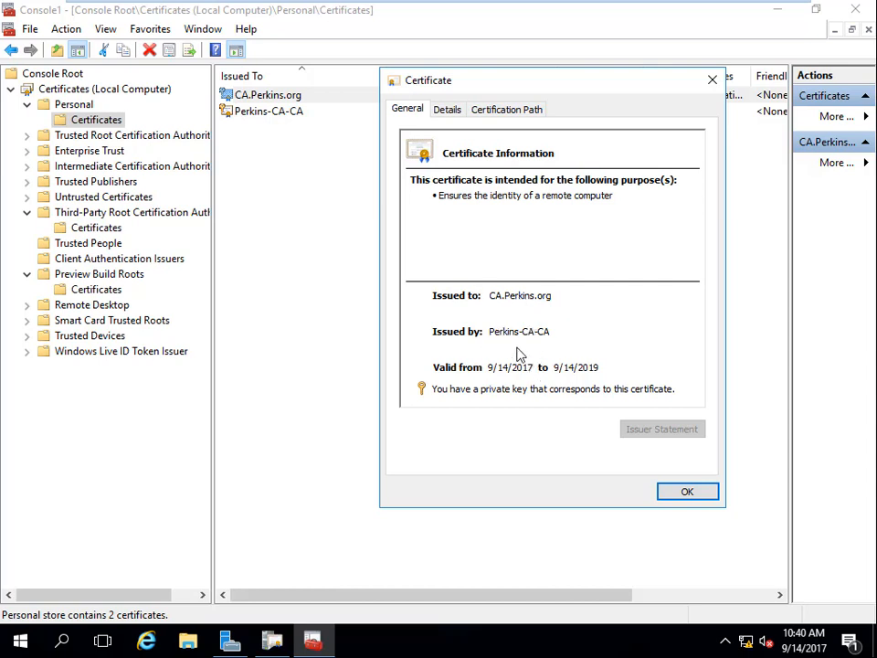
{"action": "left_click", "coordinate": [679, 487]}
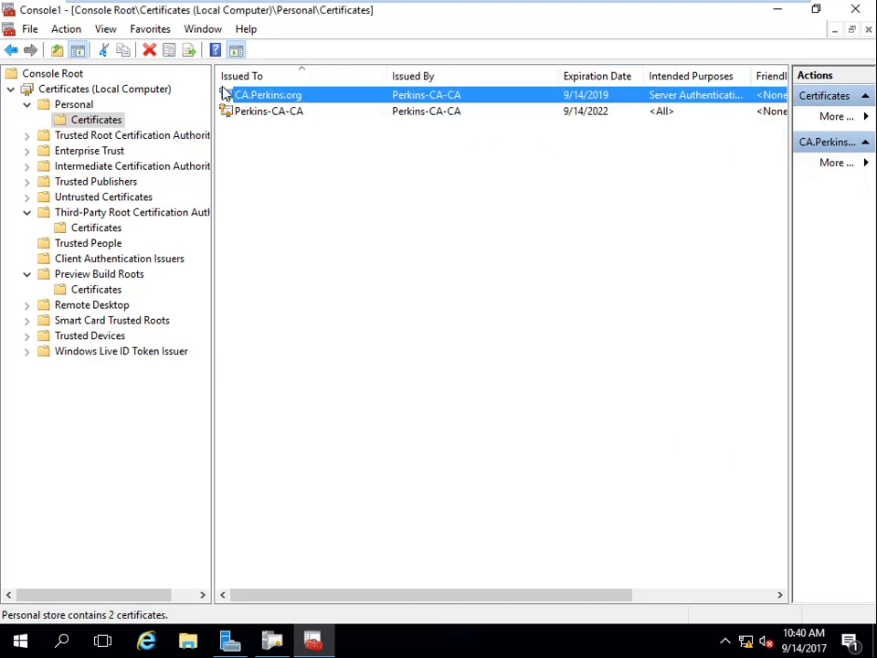
Compare the purposes, issuer and validity of the Perkins-CA-CA certificate with those of the CA.Perkins.org certificate
{"action": "double_click", "coordinate": [284, 113]}
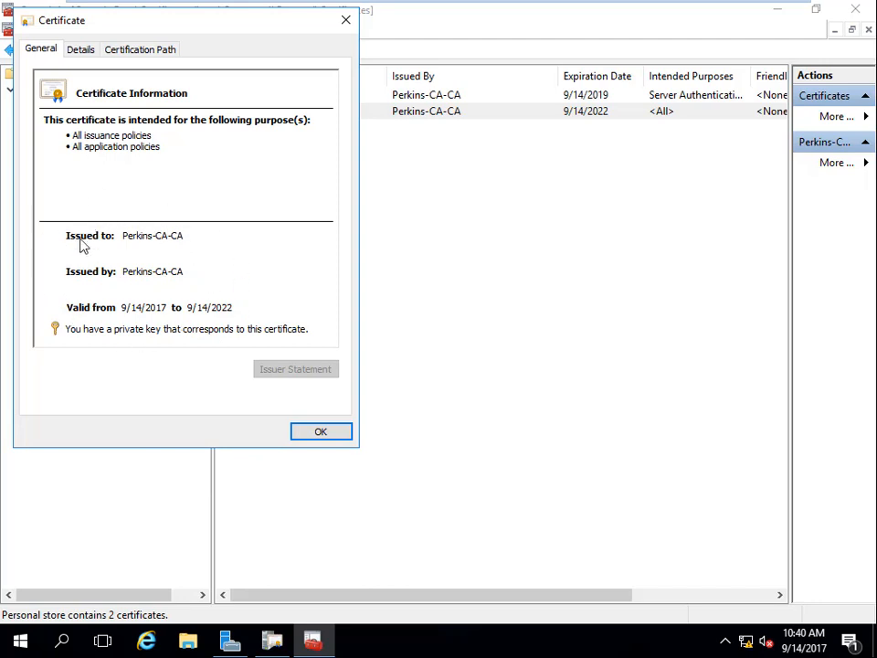
{"action": "left_click", "coordinate": [319, 435]}
{"action": "double_click", "coordinate": [290, 95]}
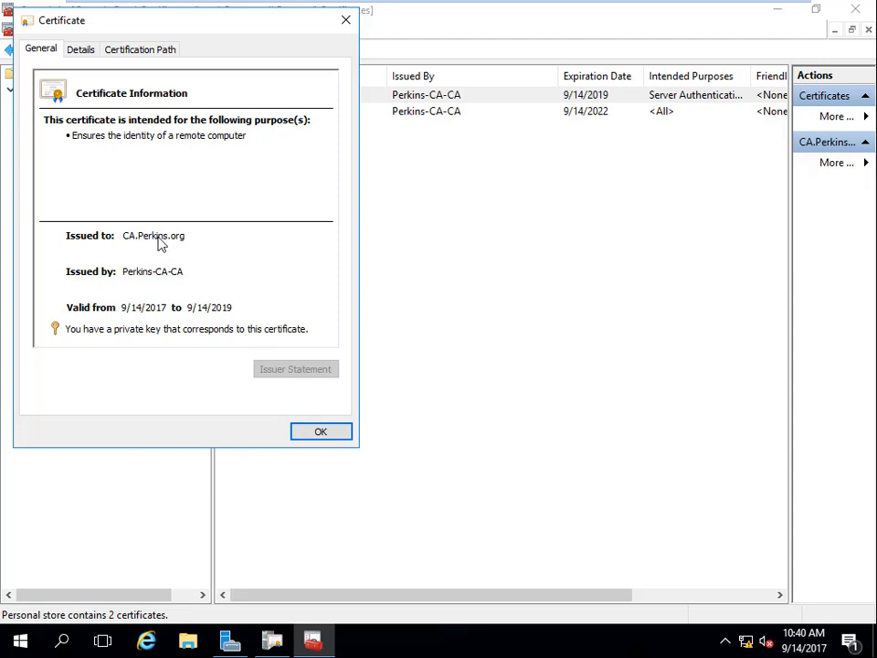
{"action": "left_click", "coordinate": [309, 435]}
{"action": "left_click", "coordinate": [286, 115]}
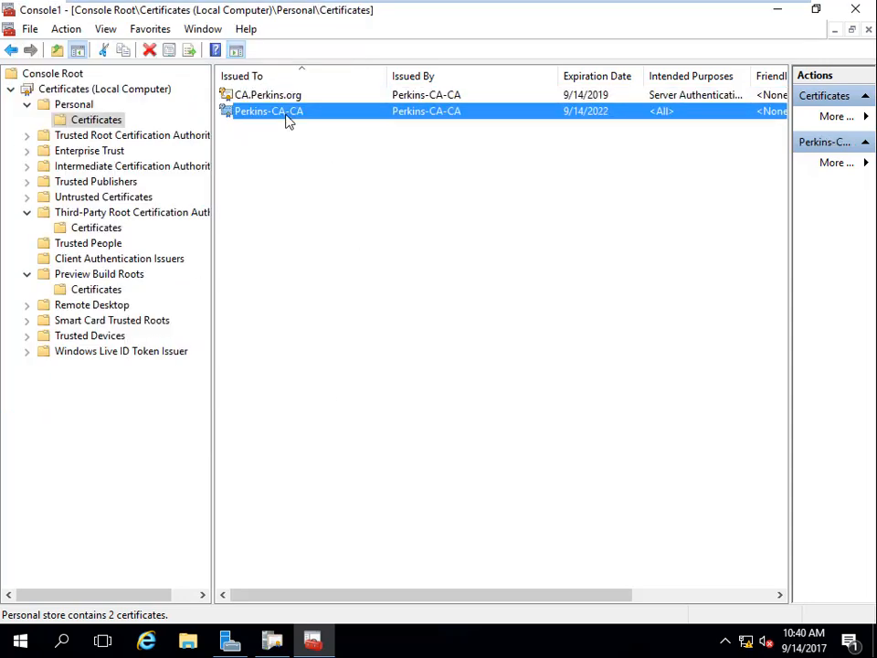
{"action": "double_click", "coordinate": [286, 115]}
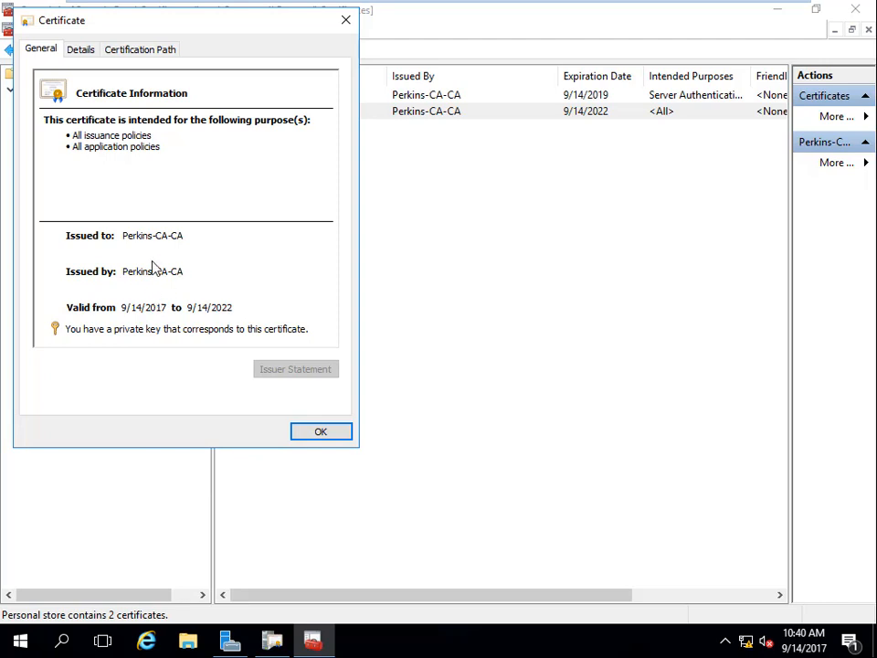
{"action": "left_click", "coordinate": [319, 433]}
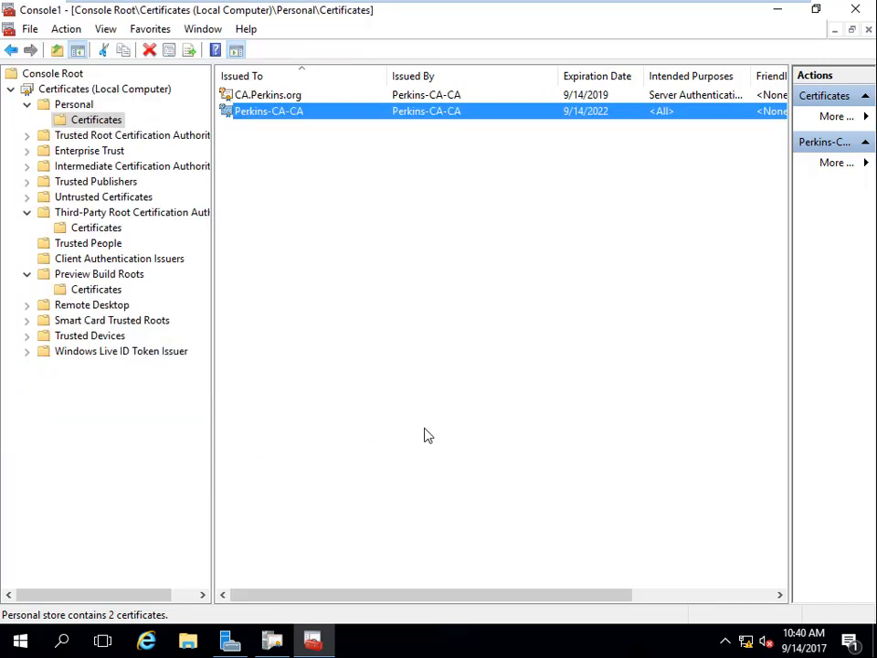